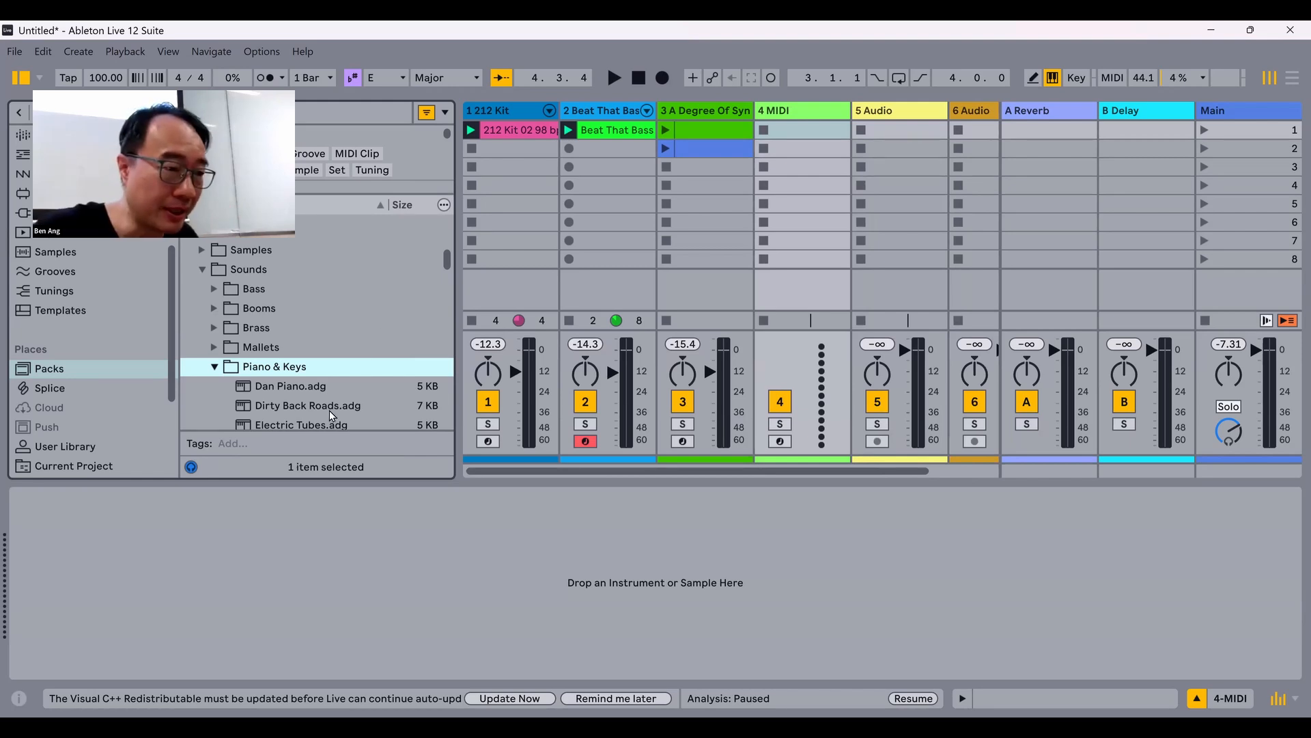
{"action": "left_click", "coordinate": [205, 237]}
{"action": "scroll", "coordinate": [206, 237], "scroll_direction": "up", "scroll_amount": 1}
{"action": "left_click_drag", "start_coordinate": [652, 112], "coordinate": [671, 112]}
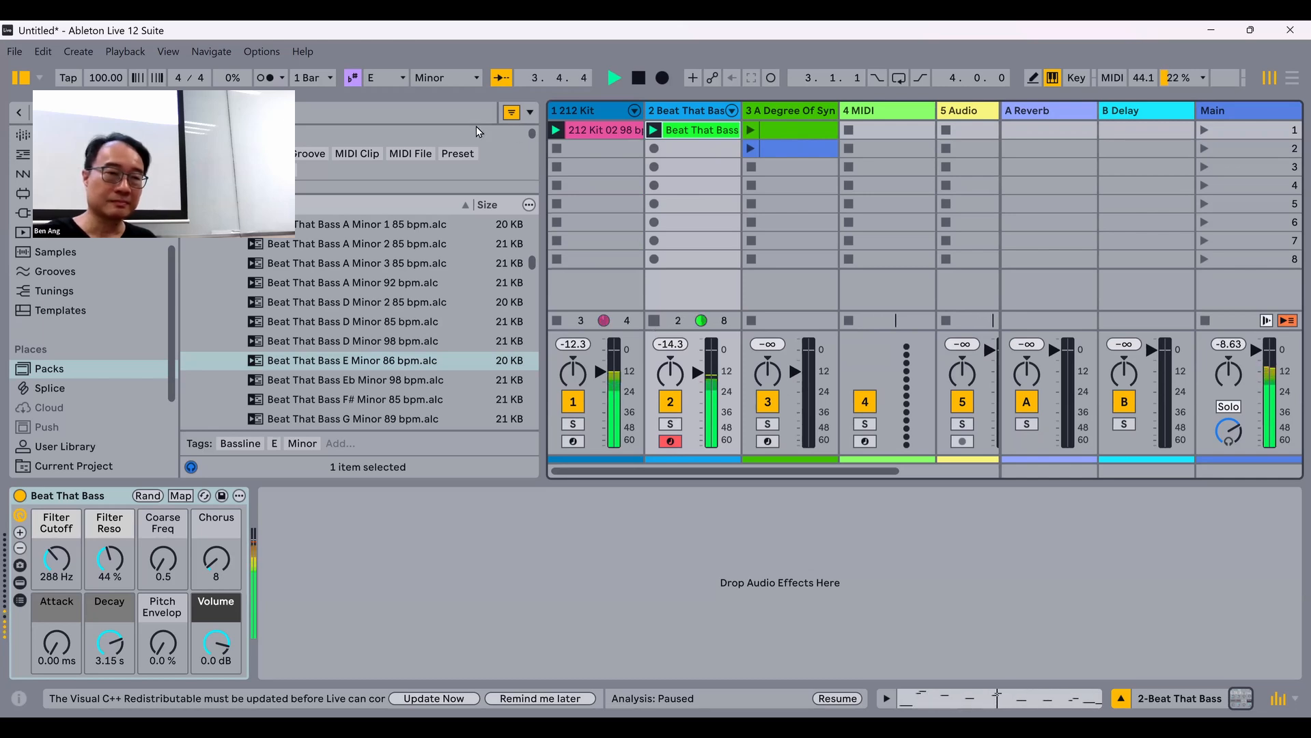
Step: Stop playback, switch to the AutoChords page in the browser and set the progression key to E minor
{"action": "key", "text": "space"}
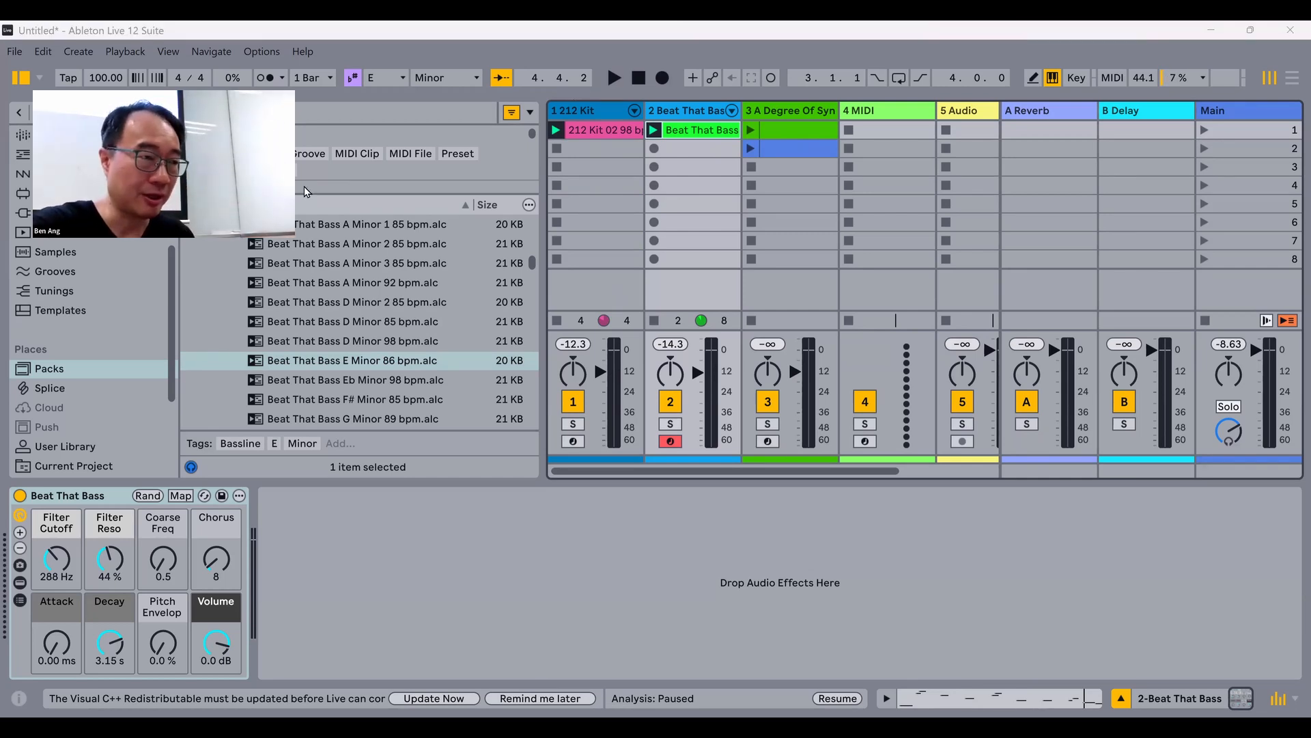
{"action": "key", "text": "alt+Tab"}
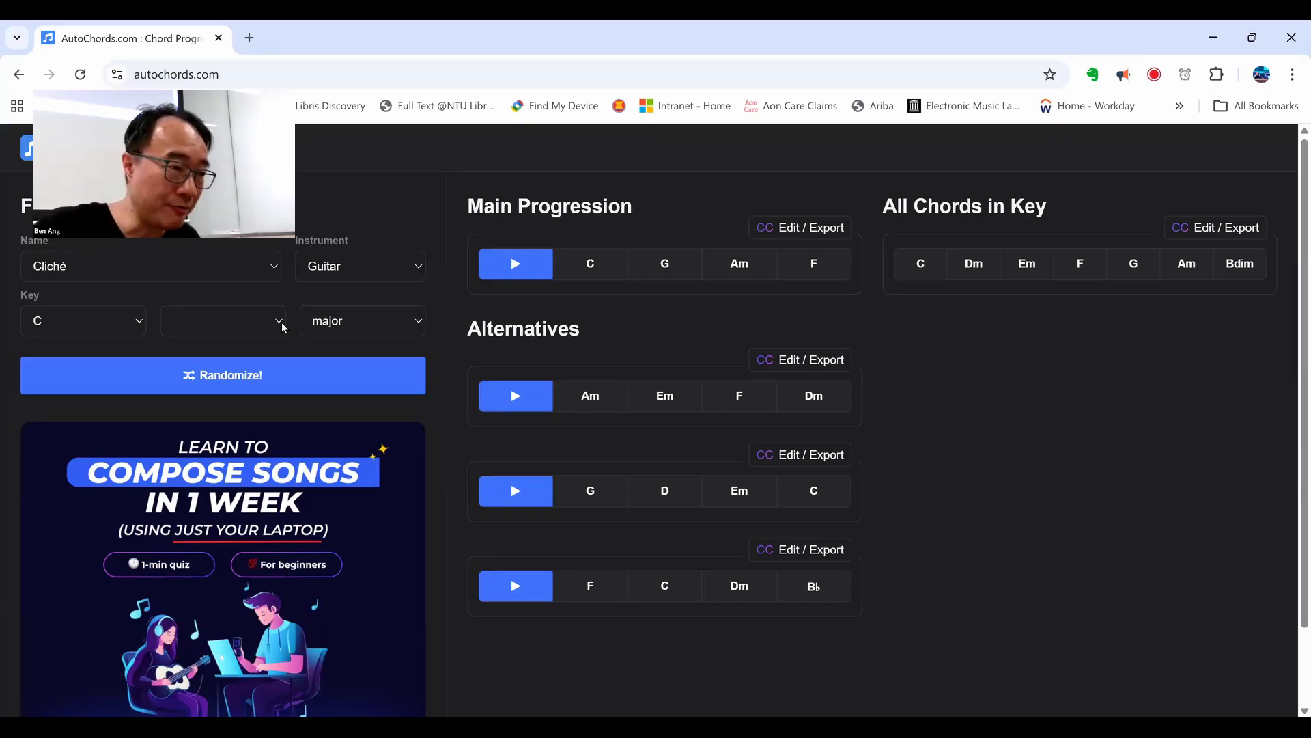
{"action": "left_click", "coordinate": [166, 315]}
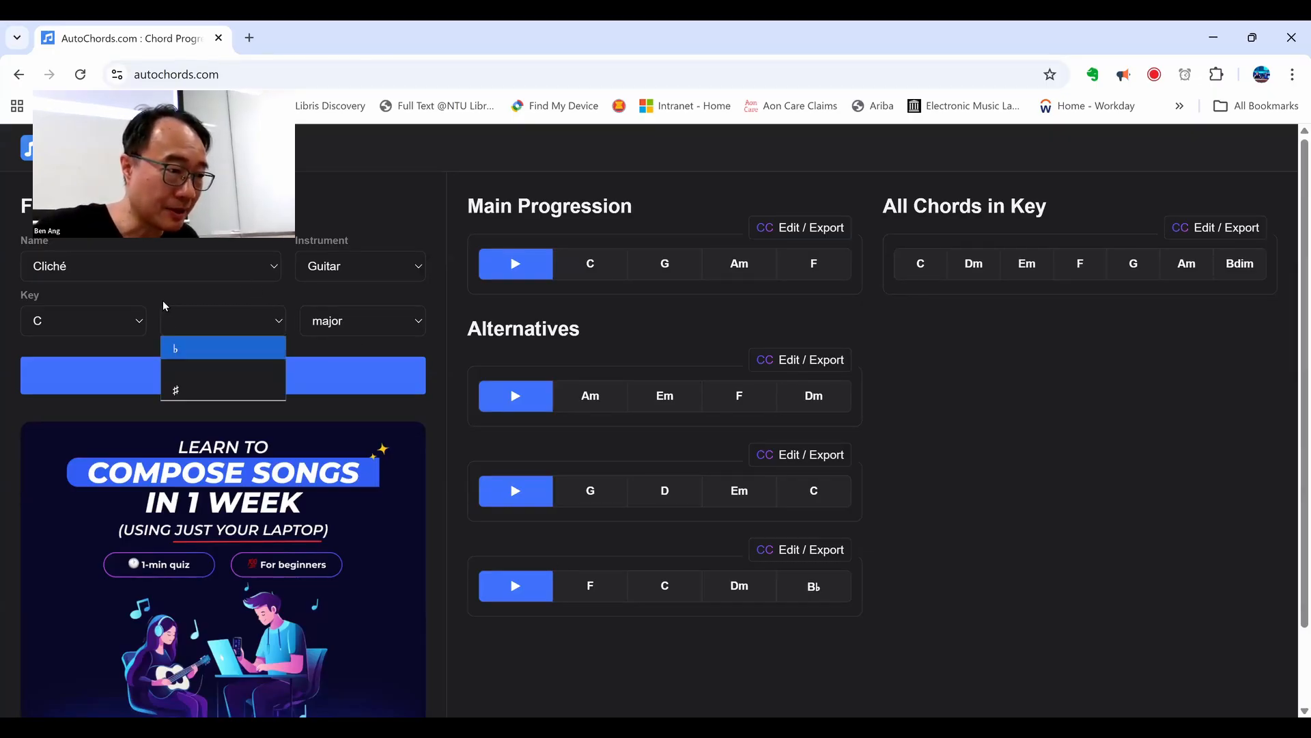
{"action": "left_click", "coordinate": [138, 321]}
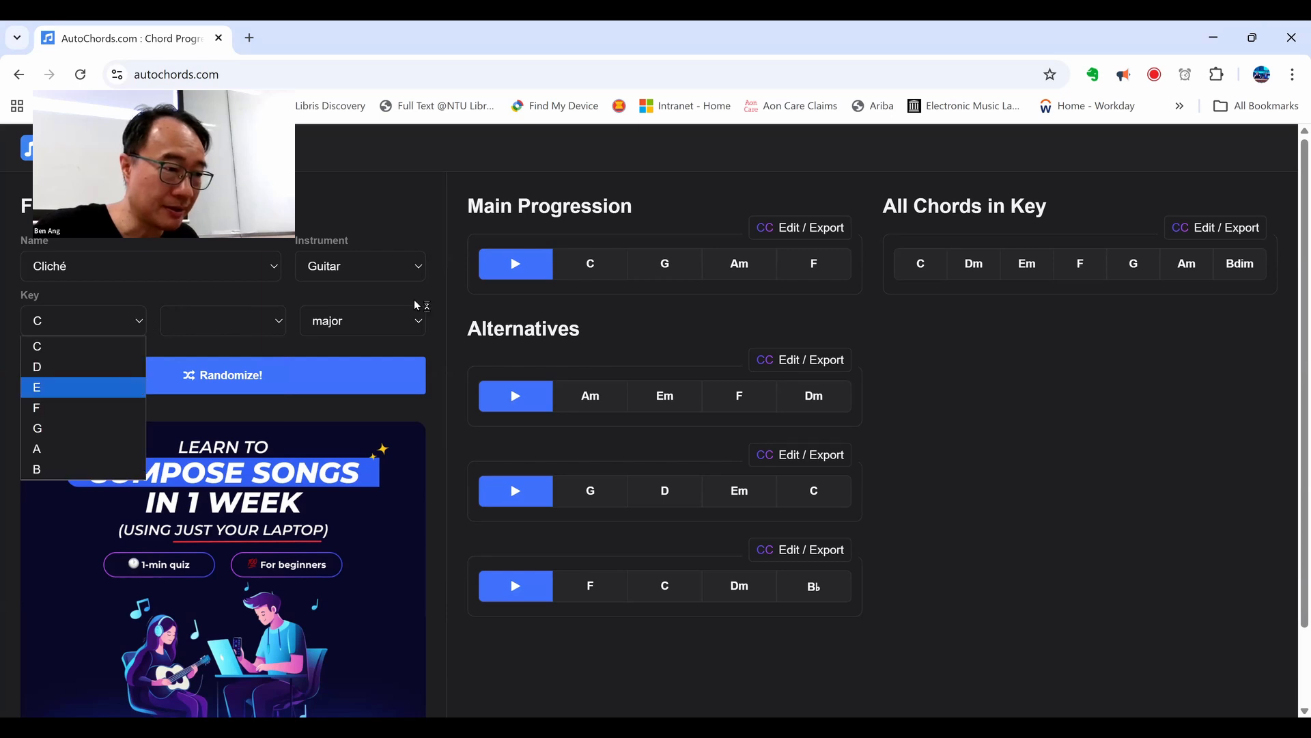
{"action": "left_click", "coordinate": [130, 388]}
{"action": "left_click", "coordinate": [420, 323]}
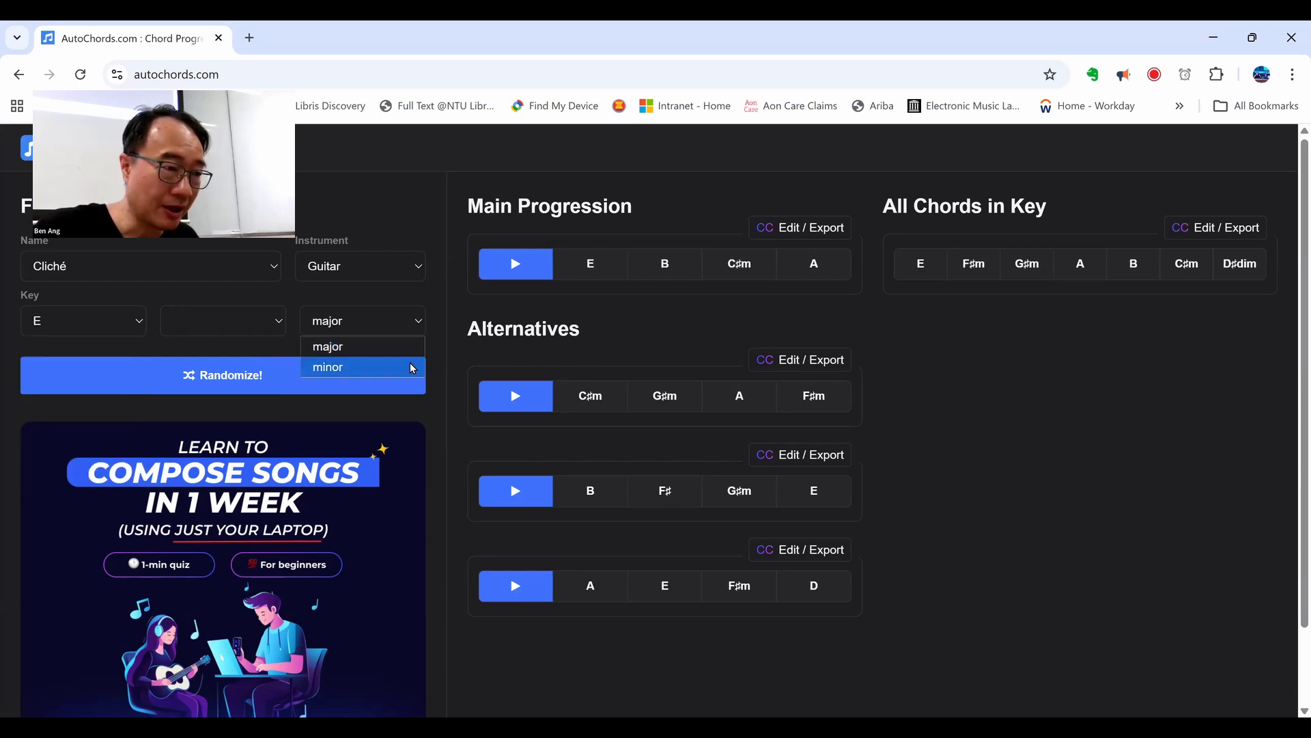
{"action": "left_click", "coordinate": [412, 366]}
Step: Choose the Creepy 2 progression, play its main progression and check the notes of the F♯dim and Bm chords
{"action": "left_click", "coordinate": [270, 269]}
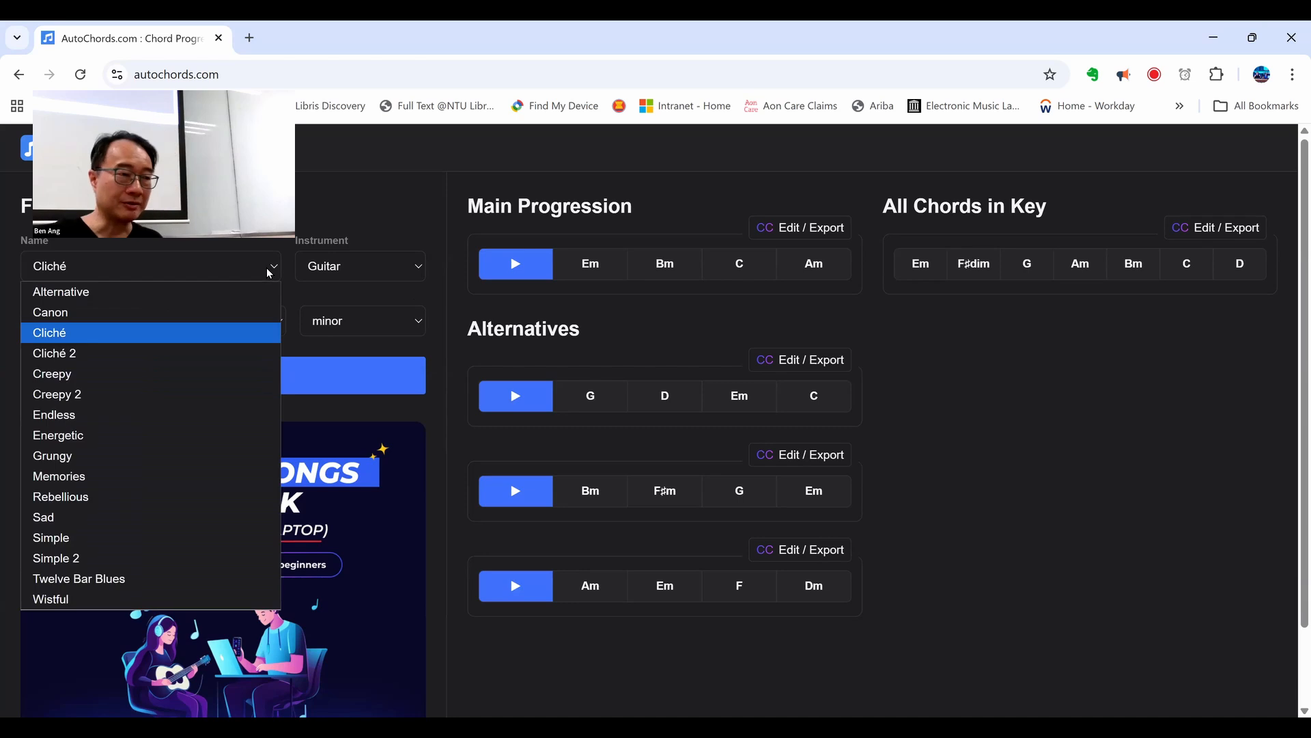
{"action": "left_click", "coordinate": [194, 395]}
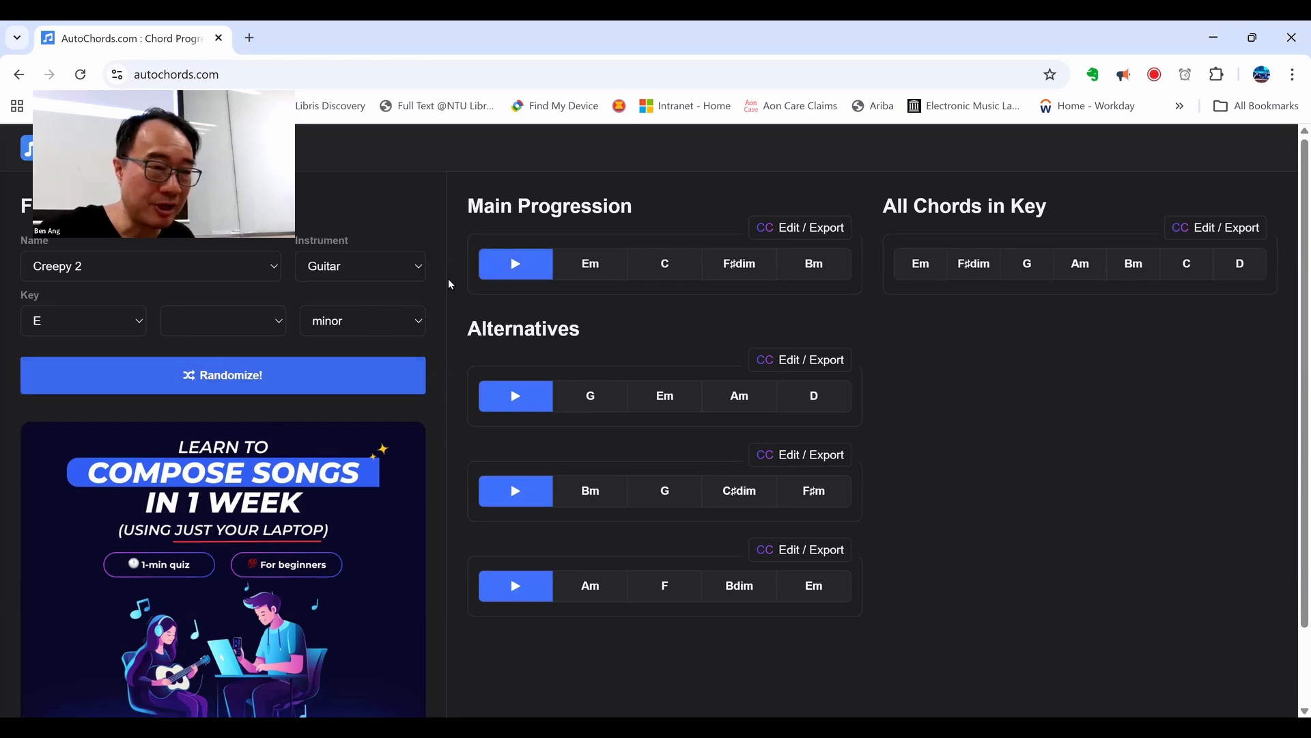
{"action": "left_click", "coordinate": [533, 267]}
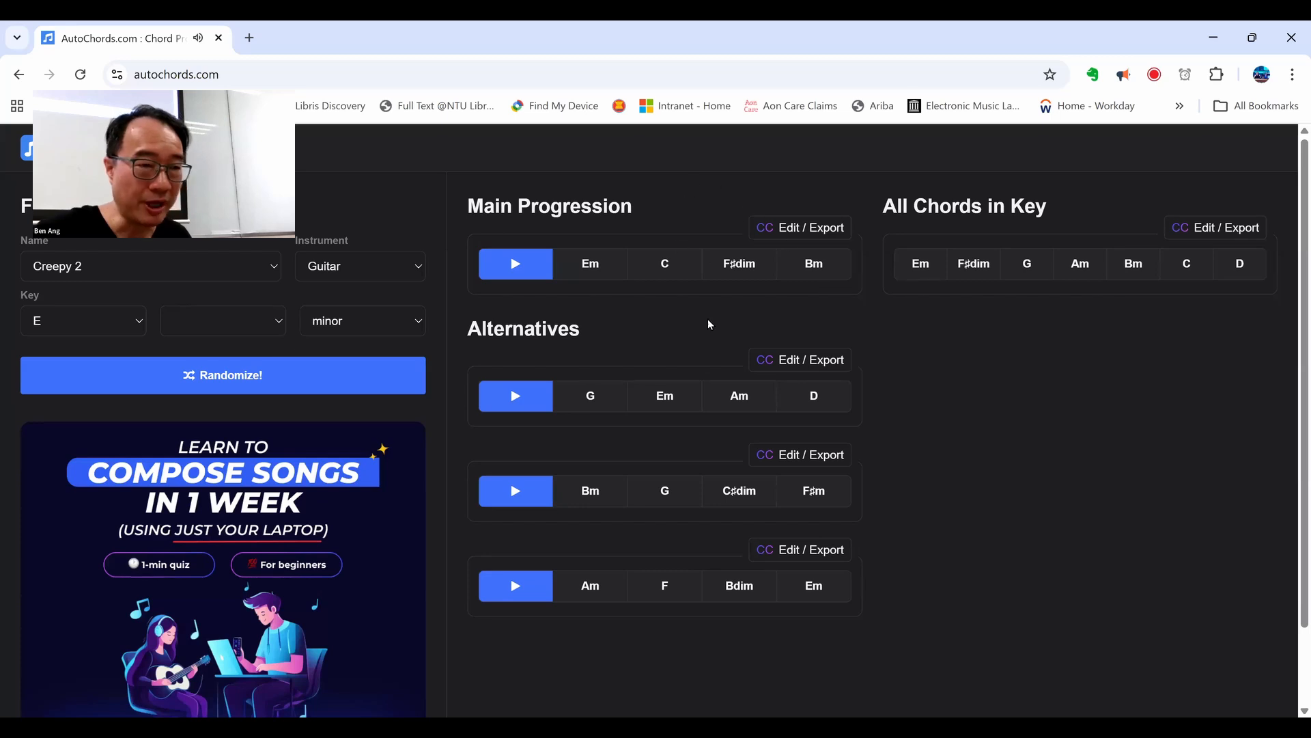
{"action": "mouse_move", "coordinate": [748, 275]}
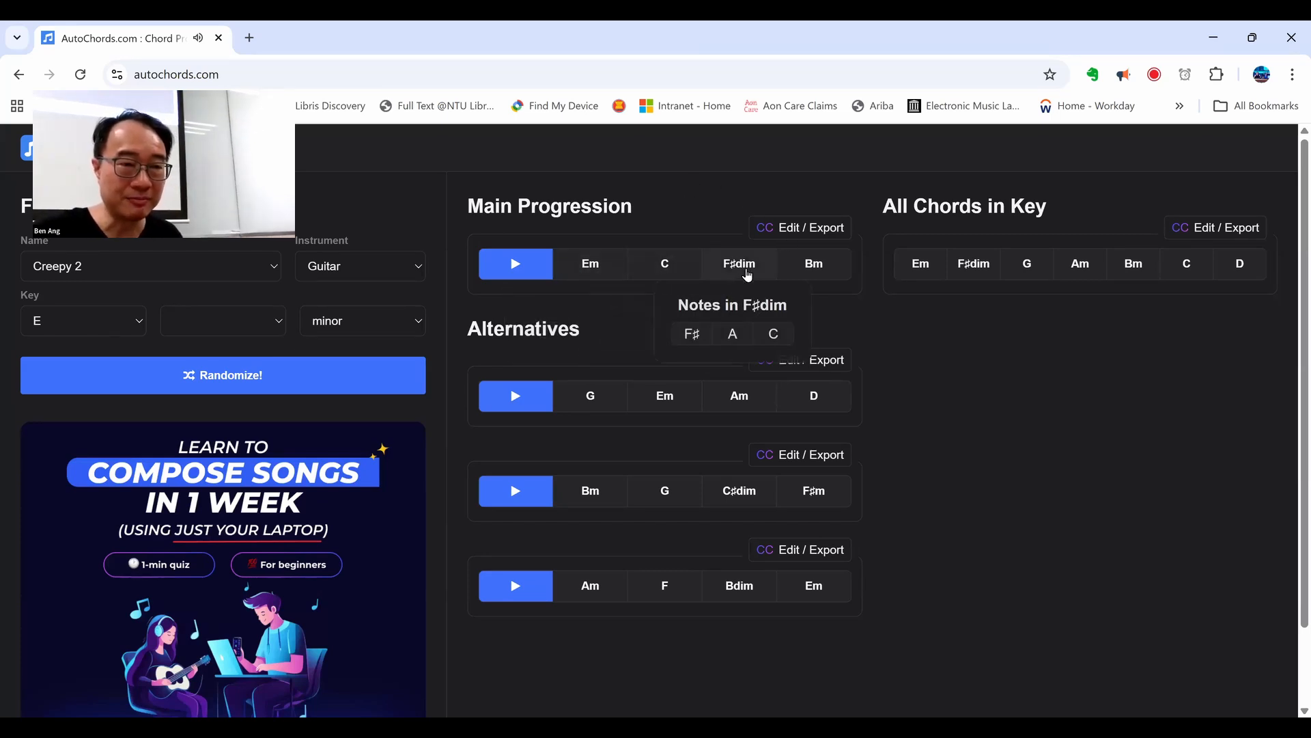
{"action": "mouse_move", "coordinate": [822, 265]}
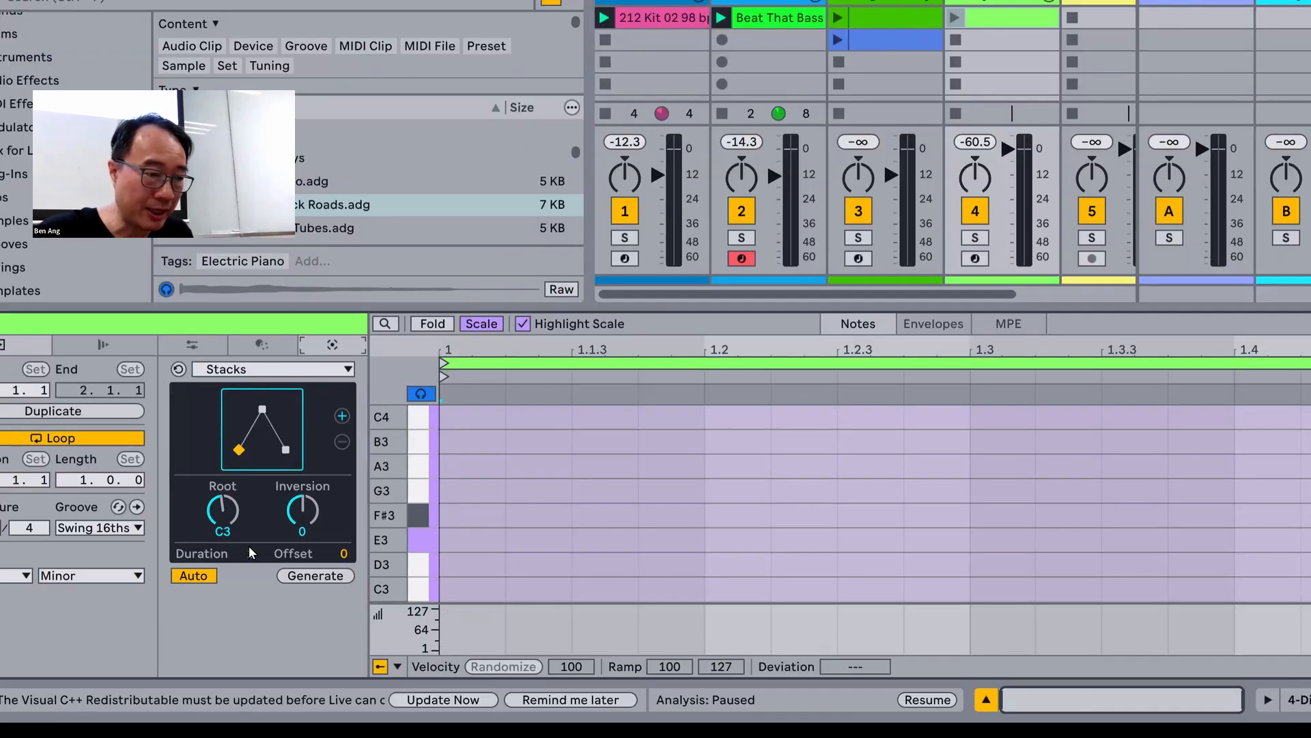
Step: Build the first two chords in the Stacks generator with root E3, followed by root C3
{"action": "left_click", "coordinate": [229, 529]}
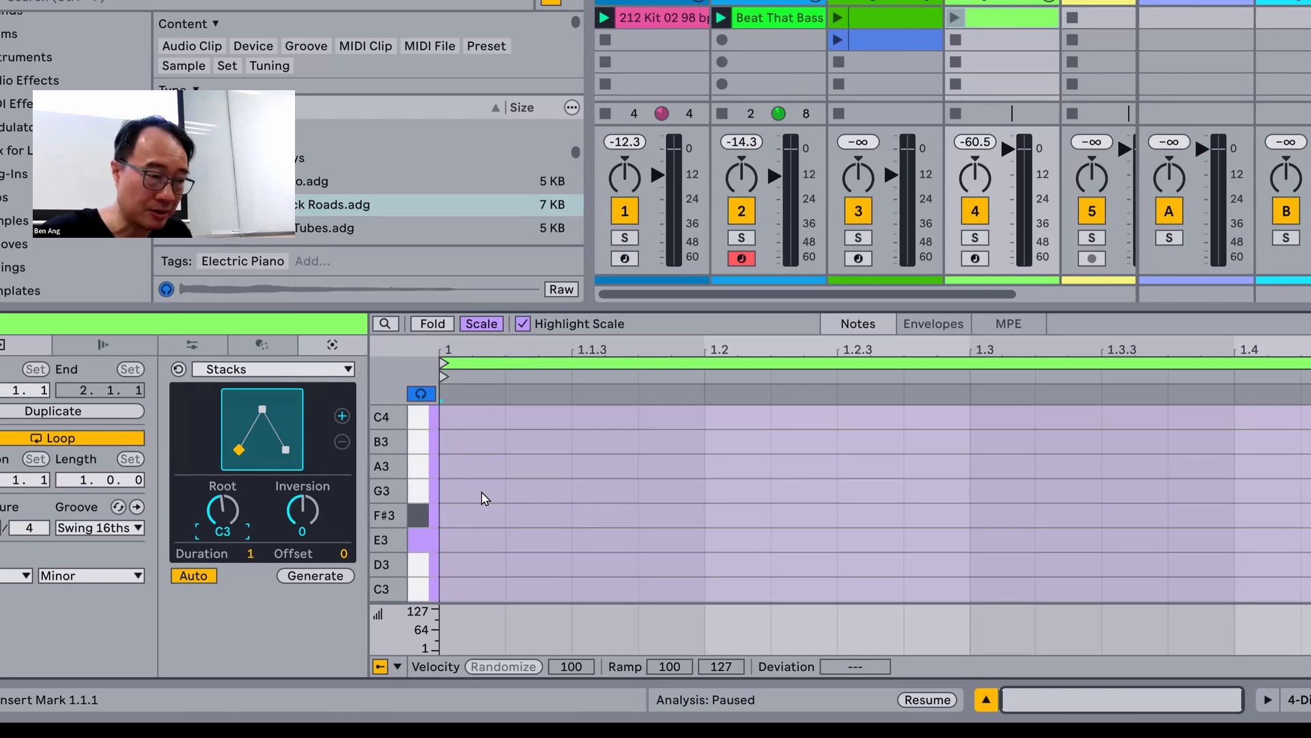
{"action": "key", "text": "Up"}
{"action": "key", "text": "Up"}
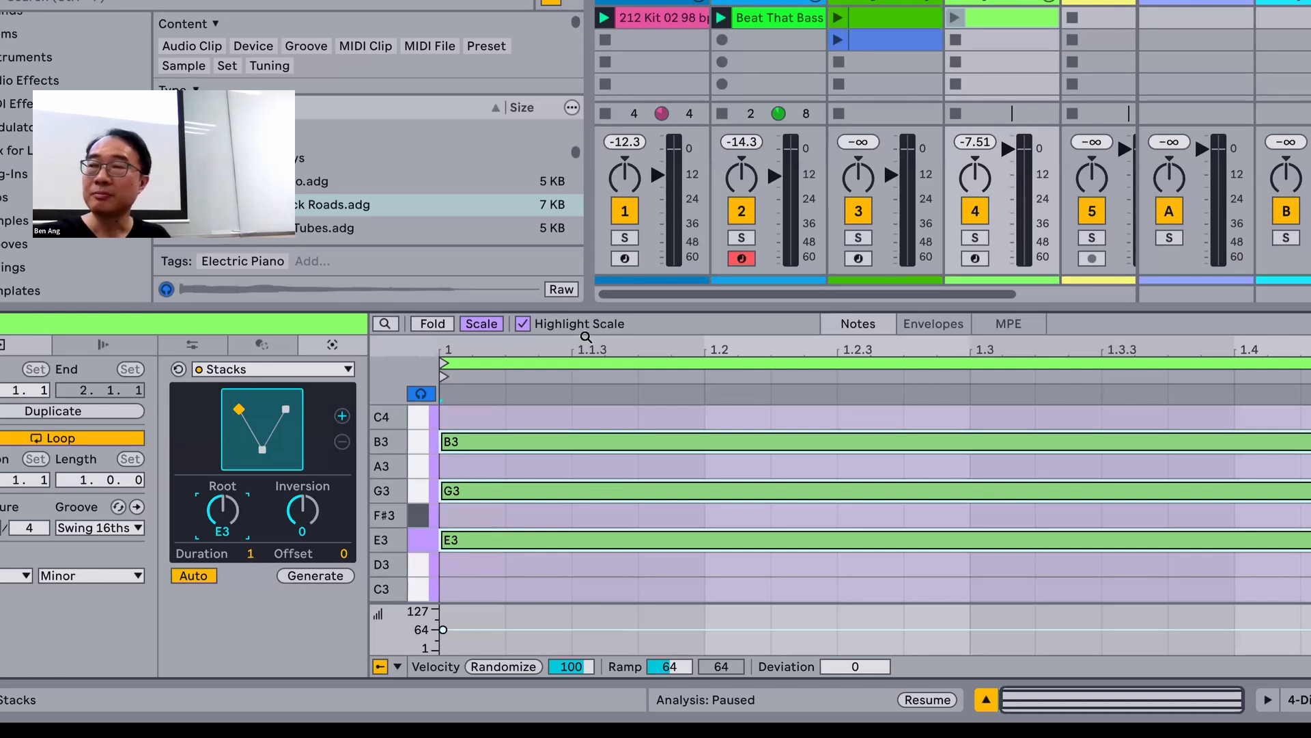
{"action": "left_click", "coordinate": [342, 416]}
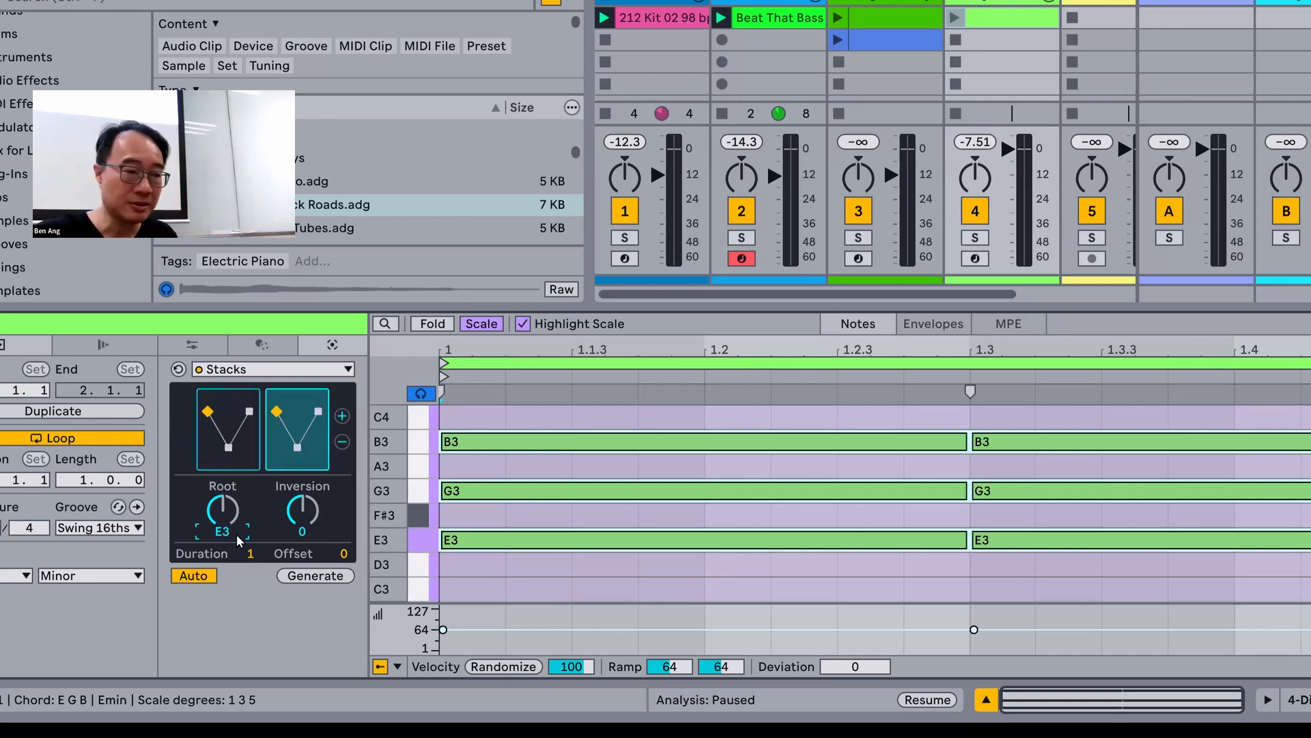
{"action": "scroll", "coordinate": [244, 536], "scroll_direction": "down", "scroll_amount": 2}
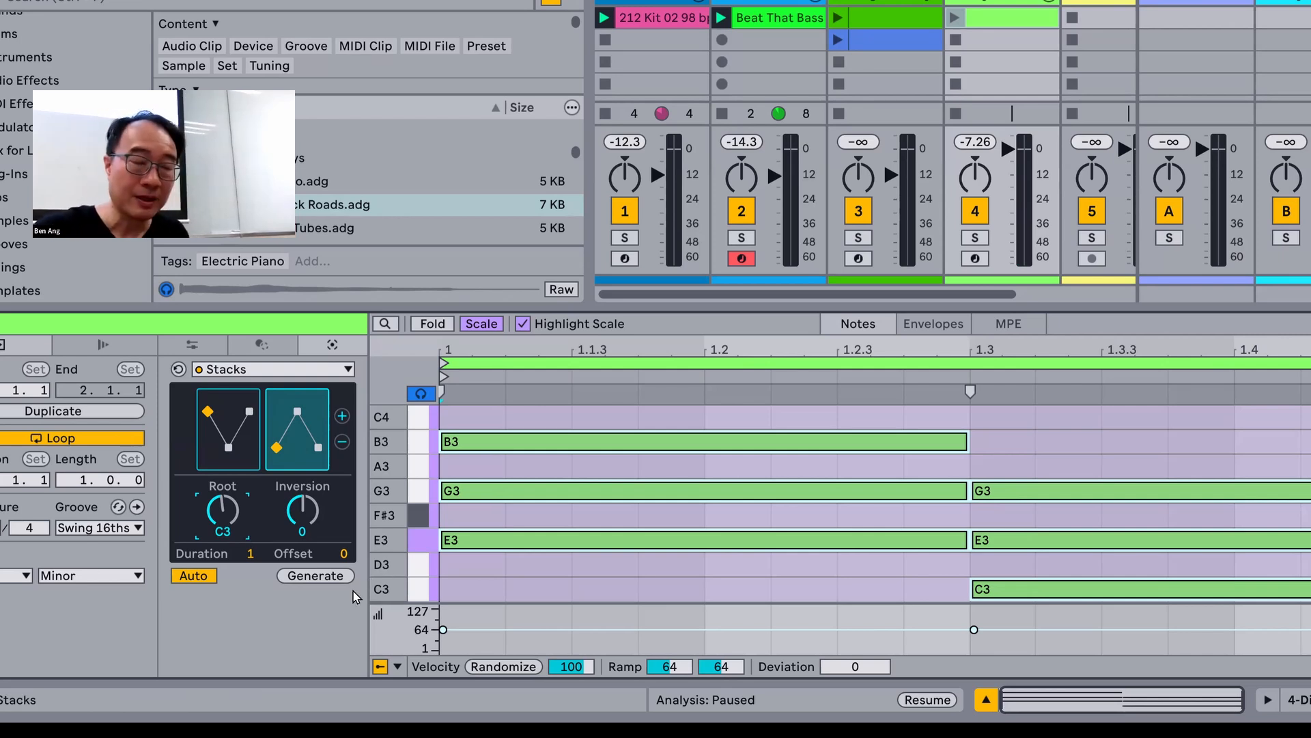
Step: Add a third Stacks chord with root F#3 and change its shape to a four-note F#dim7 chord
{"action": "left_click", "coordinate": [342, 415]}
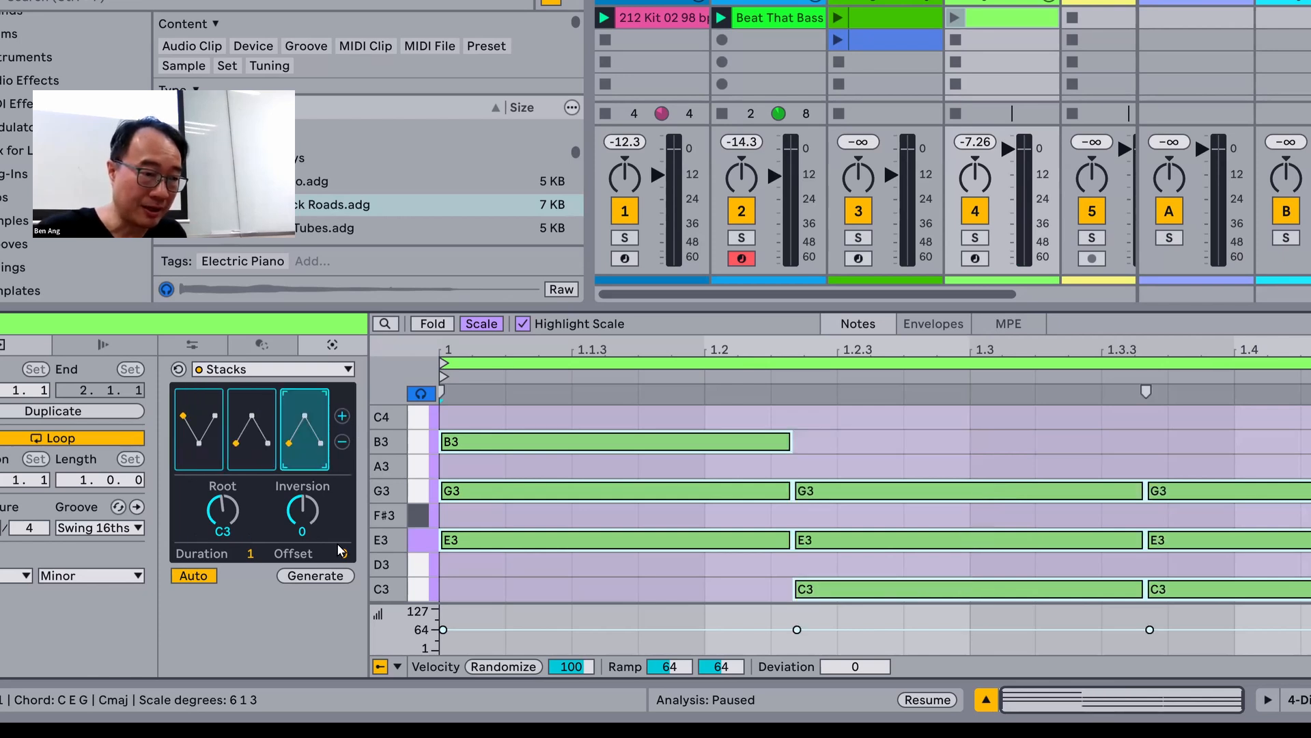
{"action": "scroll", "coordinate": [228, 531], "scroll_direction": "up", "scroll_amount": 3}
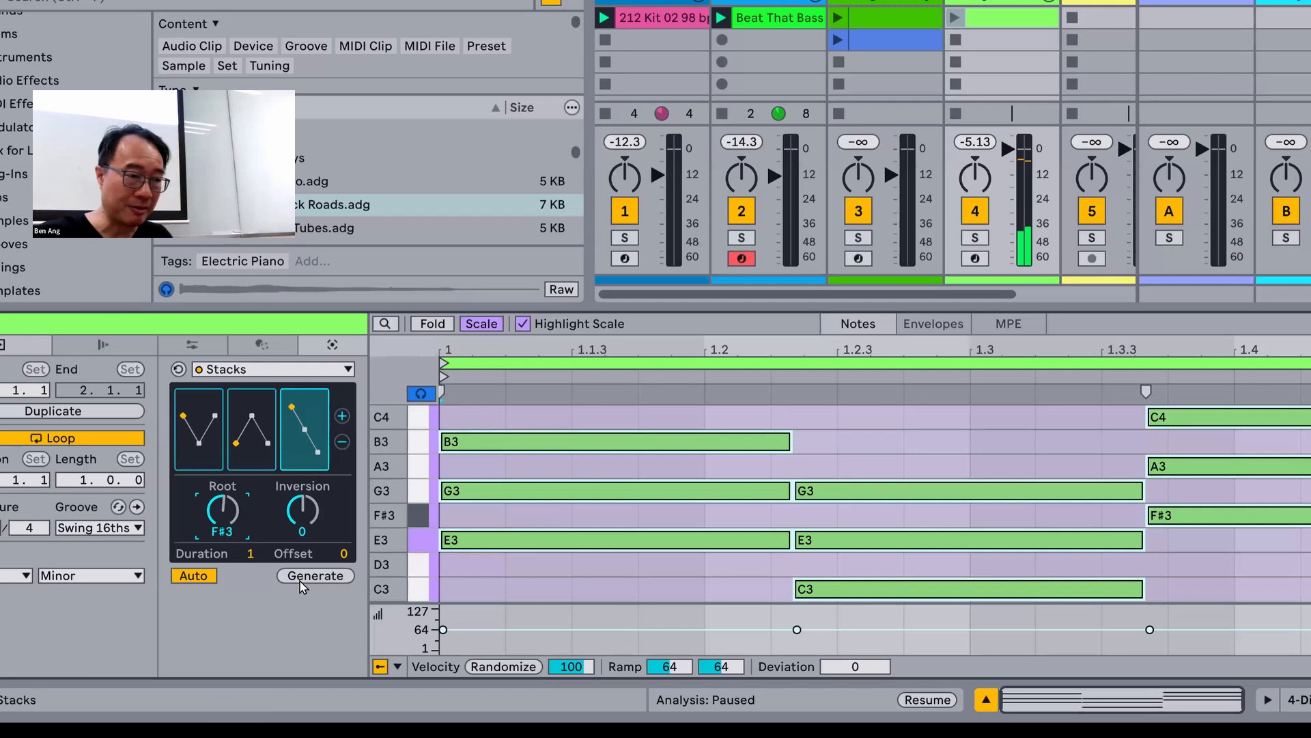
{"action": "left_click", "coordinate": [305, 399]}
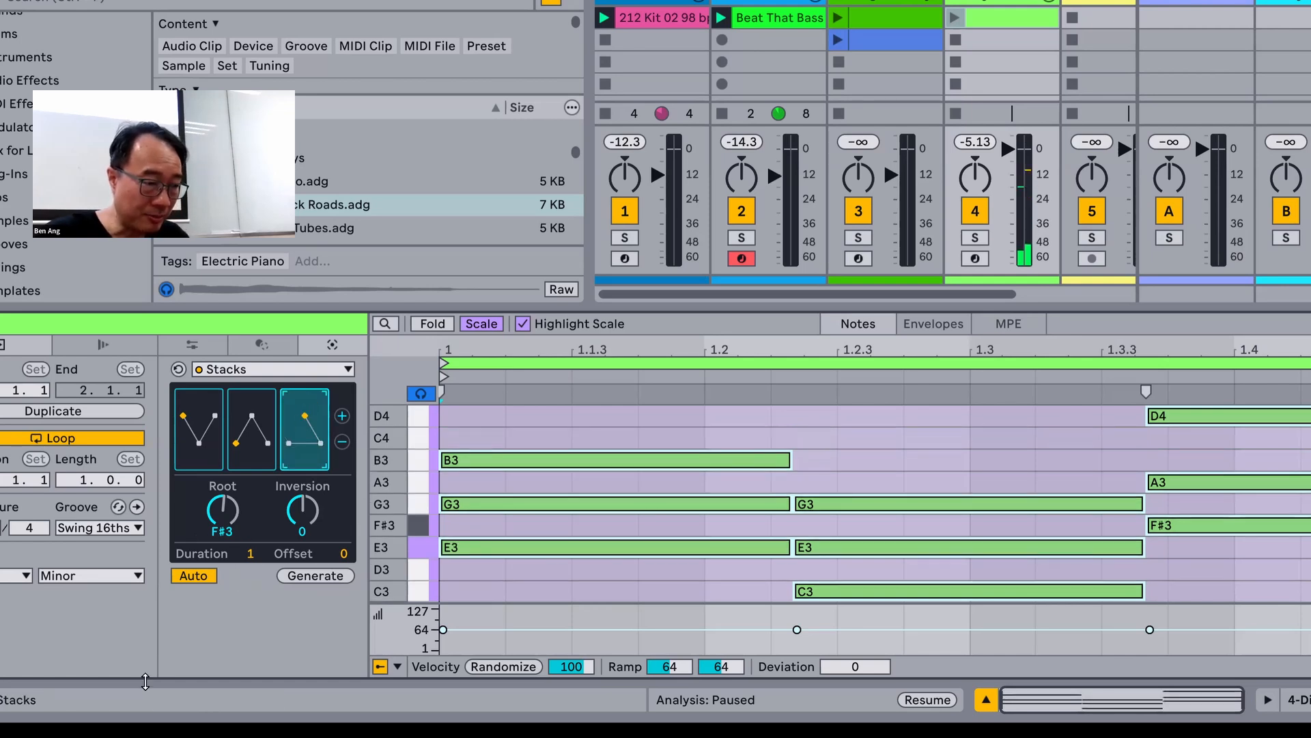
{"action": "left_click", "coordinate": [305, 399]}
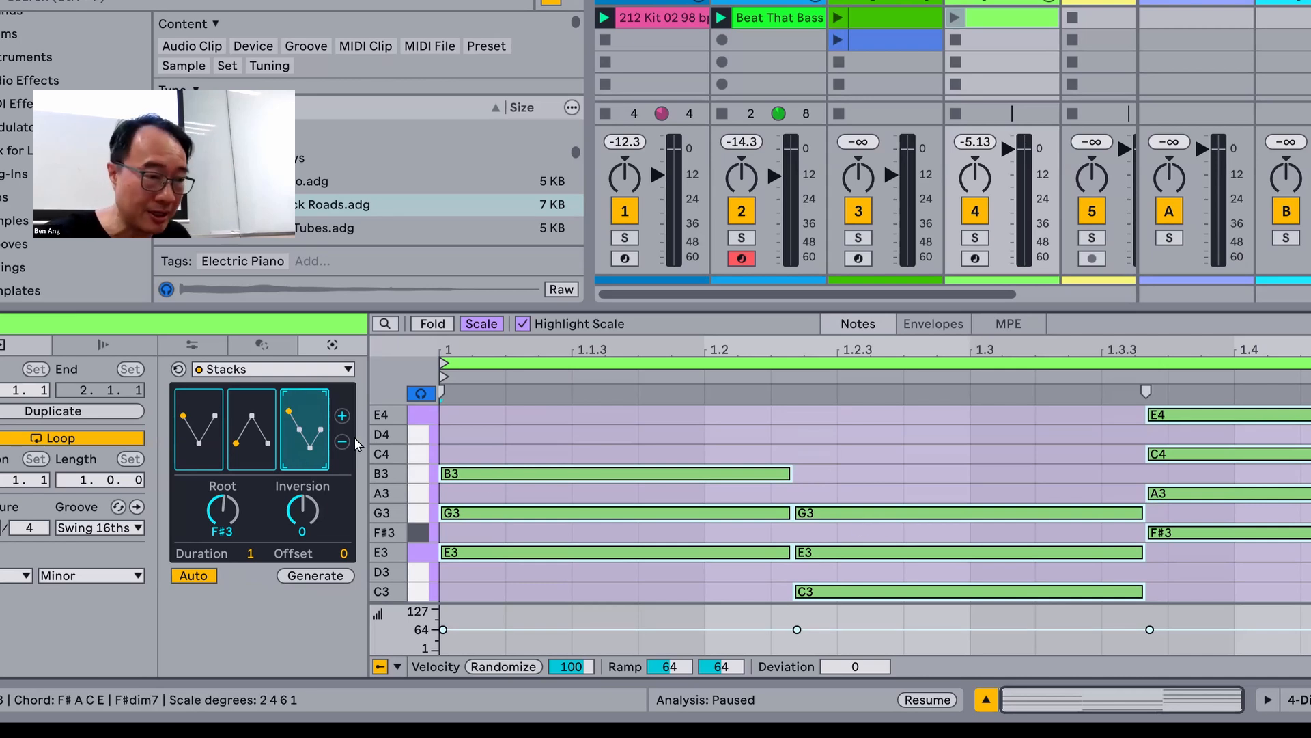
Step: Add a fourth four-note Stacks chord with root B2 and launch the track 4 clip to hear the progression
{"action": "left_click", "coordinate": [342, 417]}
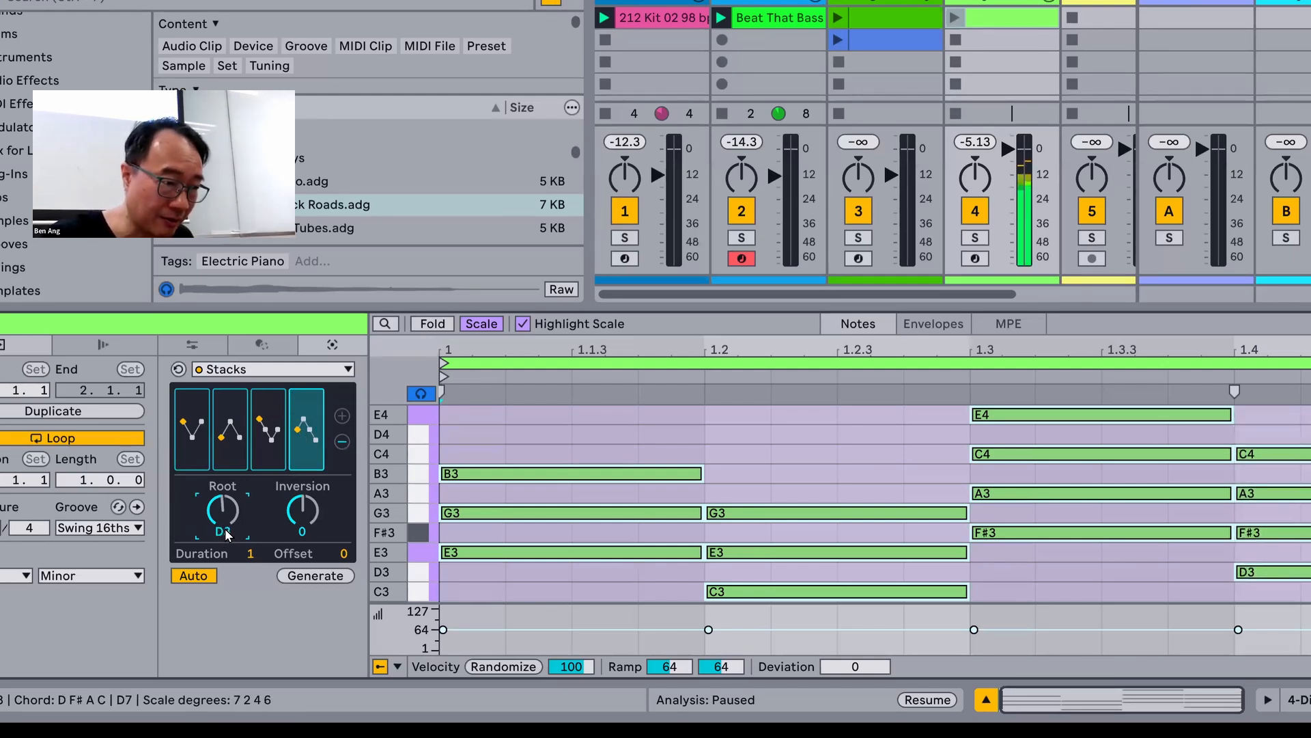
{"action": "scroll", "coordinate": [228, 534], "scroll_direction": "up", "scroll_amount": 5}
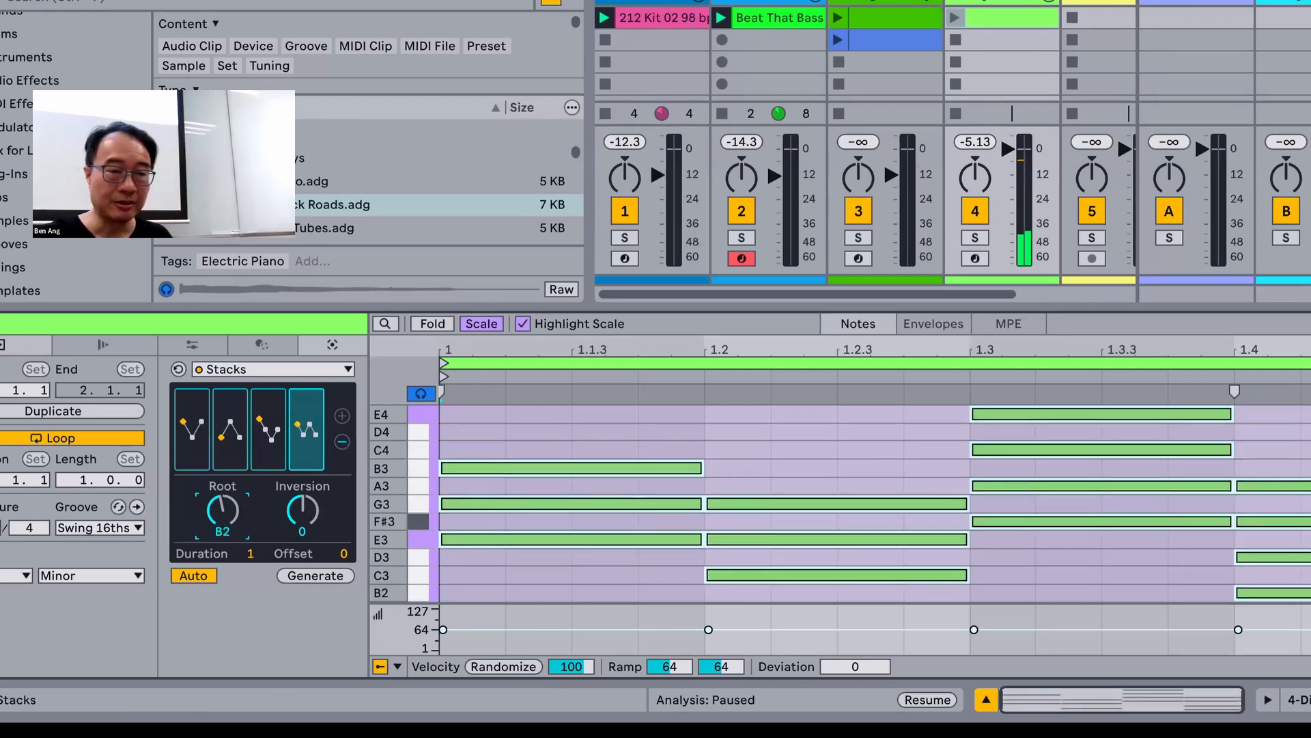
{"action": "left_click", "coordinate": [956, 18]}
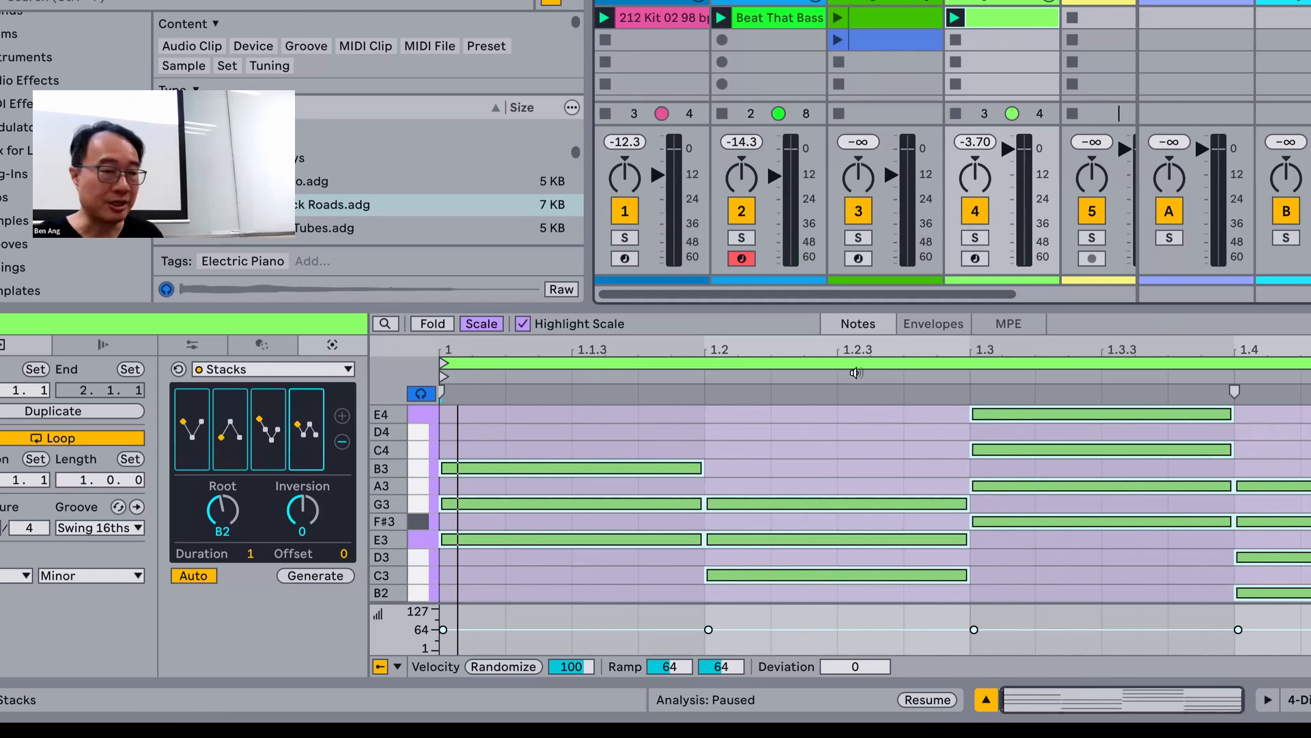
Step: Stretch the chord notes ×2 twice and extend the clip loop to four bars so it covers all four chords
{"action": "left_click", "coordinate": [101, 346]}
{"action": "left_click", "coordinate": [23, 349]}
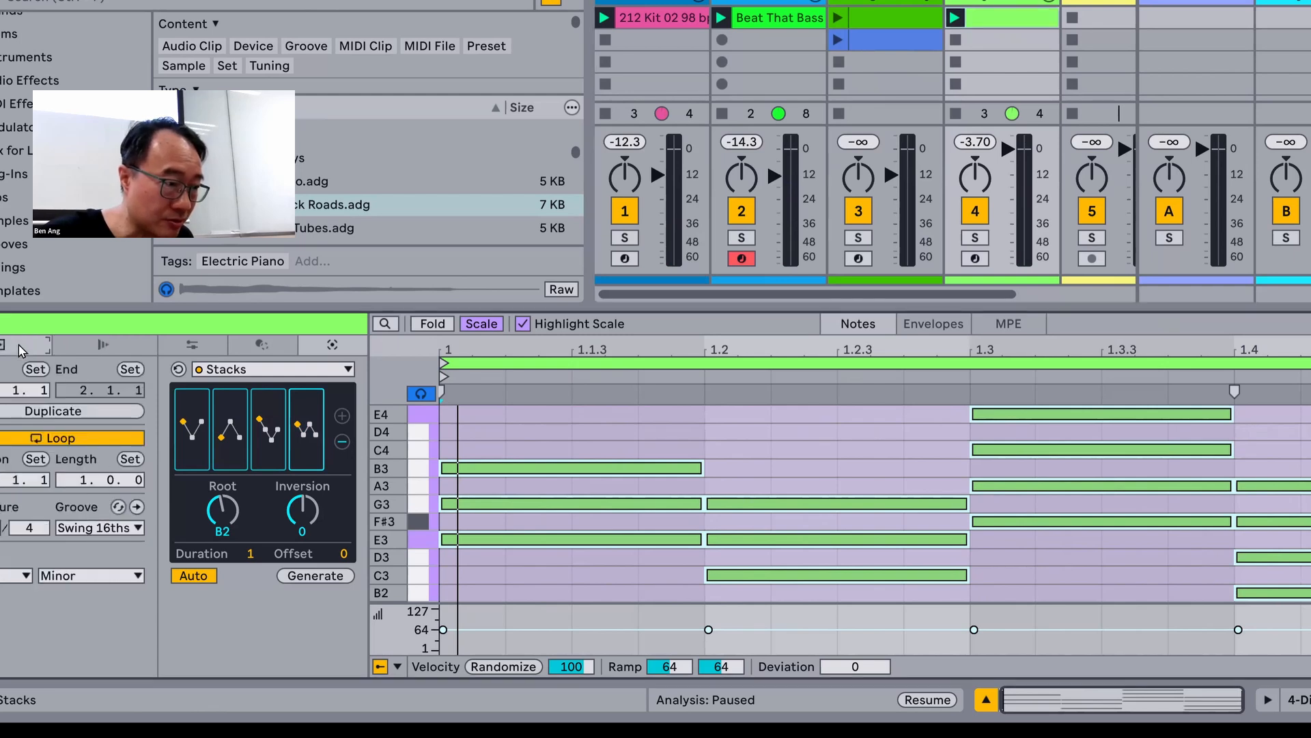
{"action": "left_click", "coordinate": [132, 345]}
{"action": "left_click", "coordinate": [192, 344]}
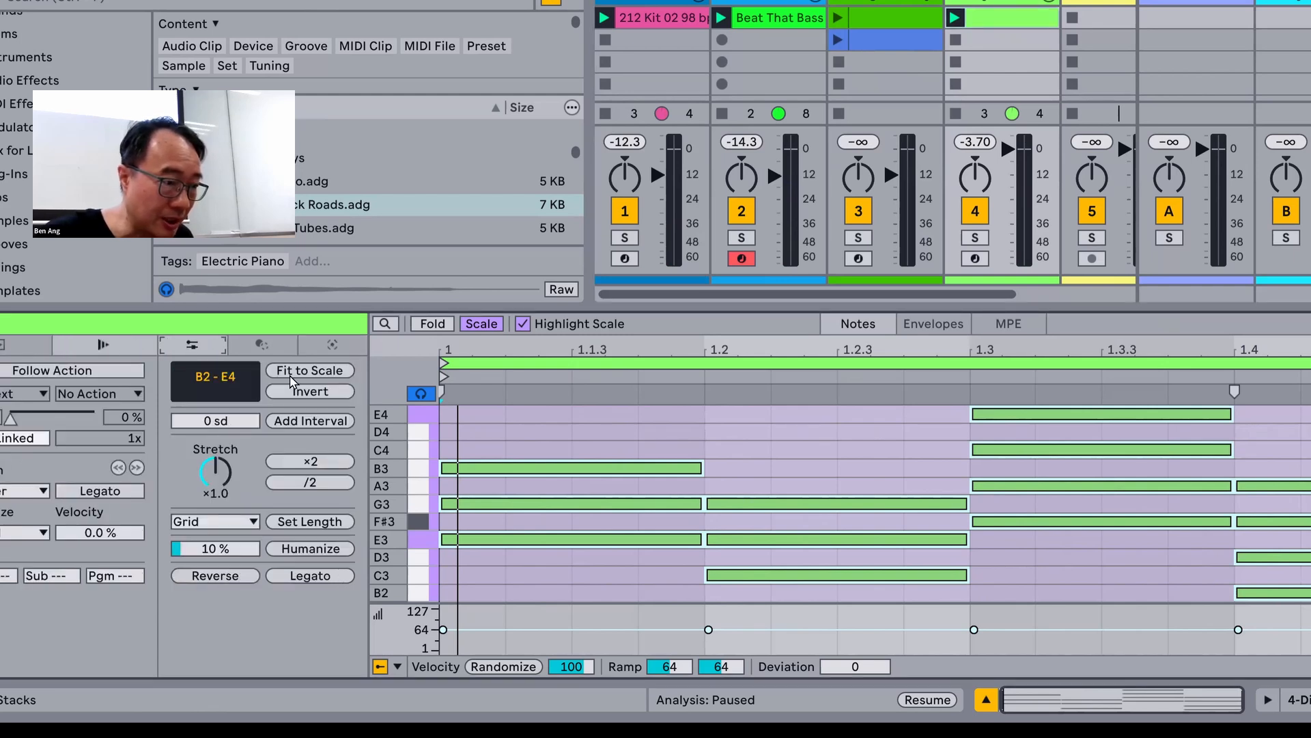
{"action": "left_click", "coordinate": [310, 461]}
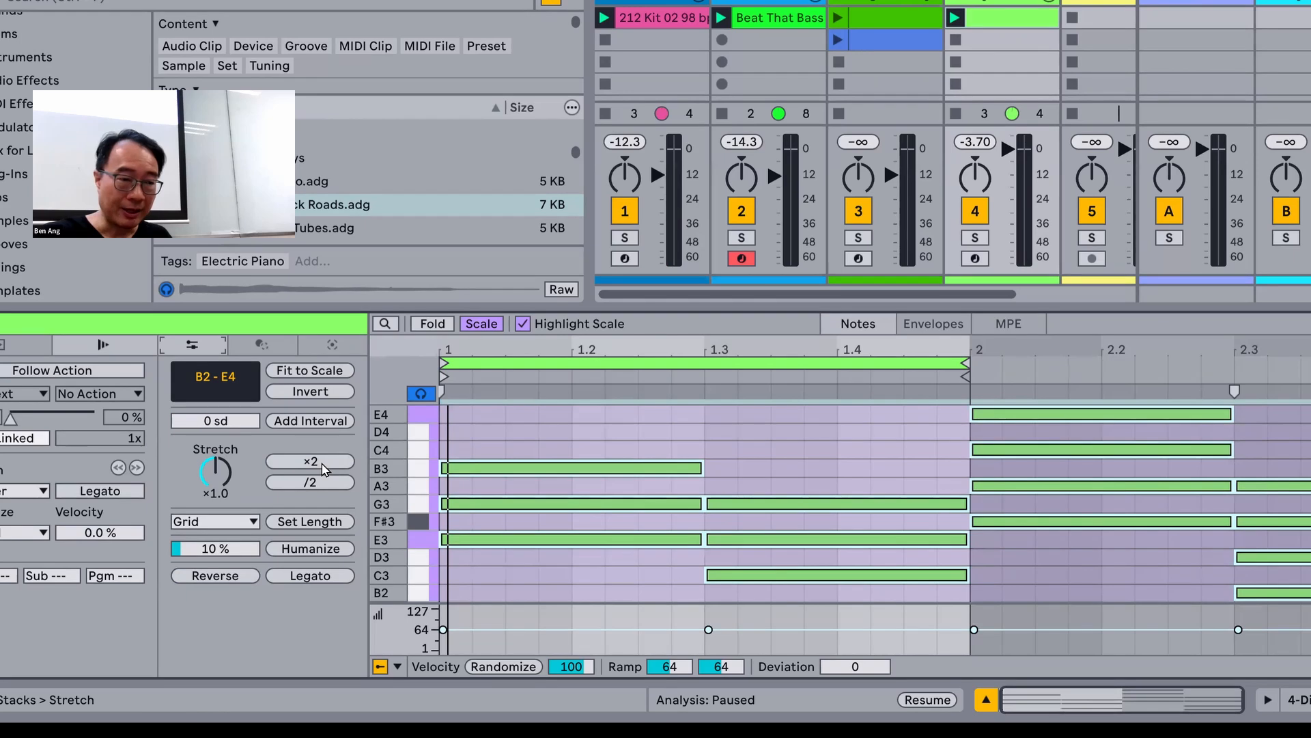
{"action": "left_click", "coordinate": [324, 469]}
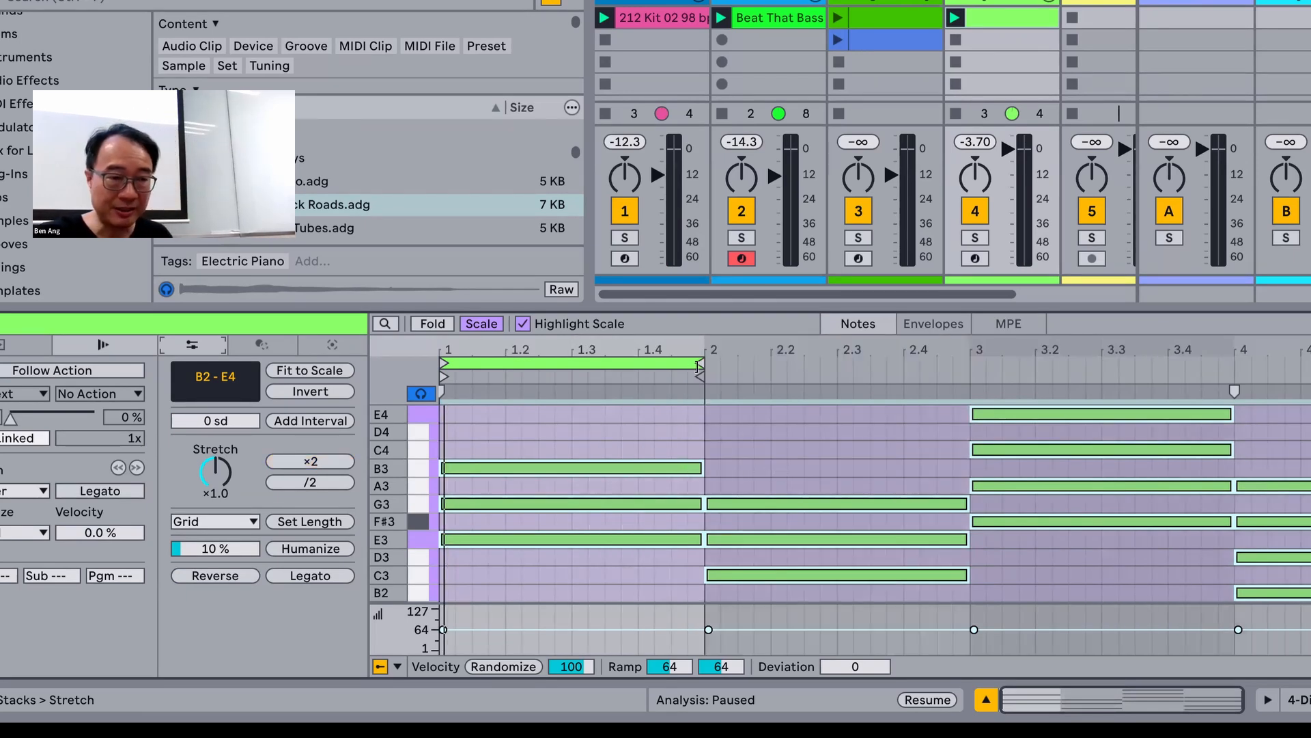
{"action": "left_click_drag", "start_coordinate": [699, 367], "coordinate": [1308, 365]}
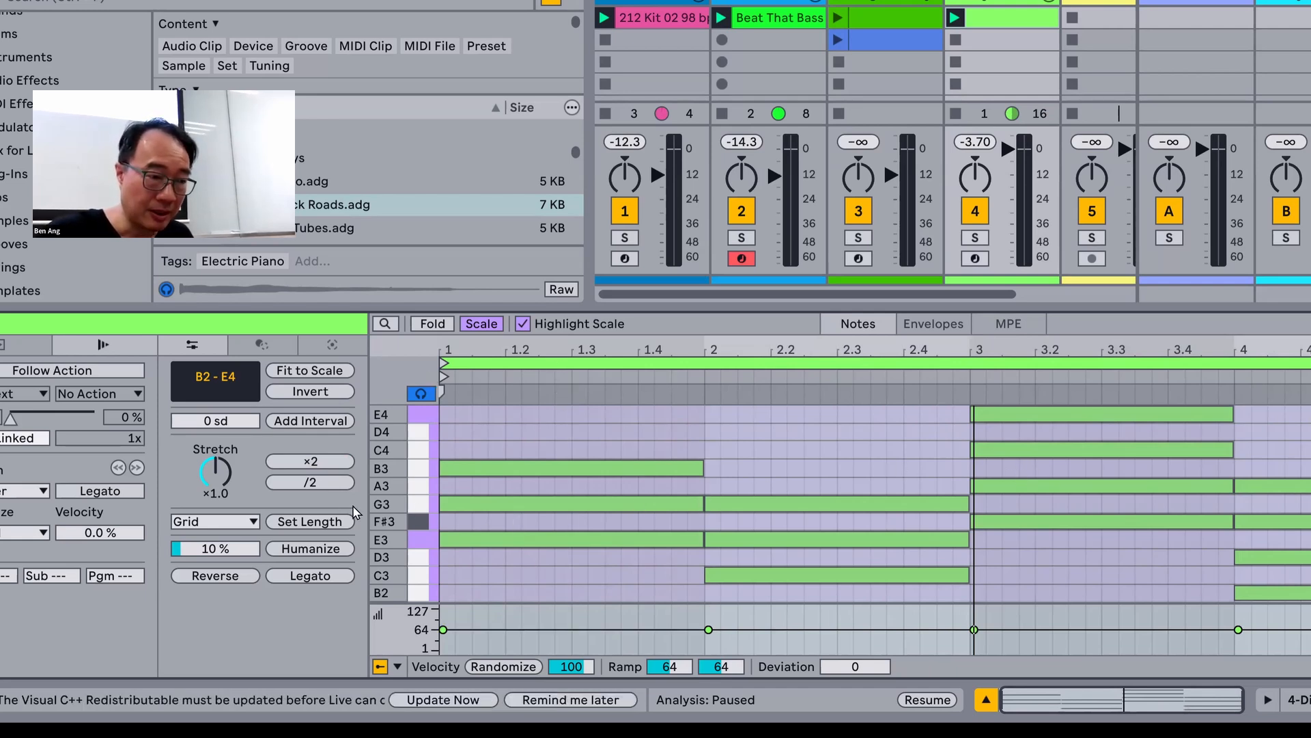
Step: Return to the Stacks generator and play the extended track 4 clip
{"action": "left_click", "coordinate": [334, 344]}
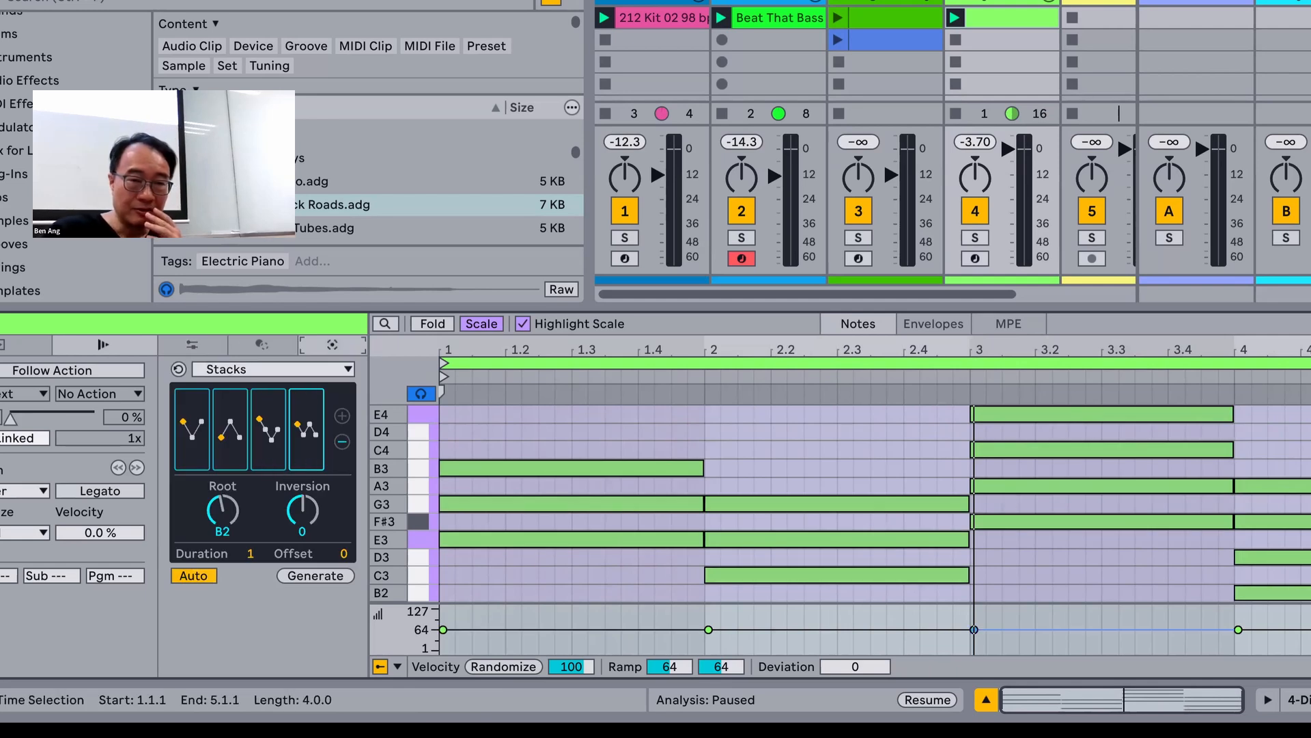
{"action": "left_click", "coordinate": [955, 20]}
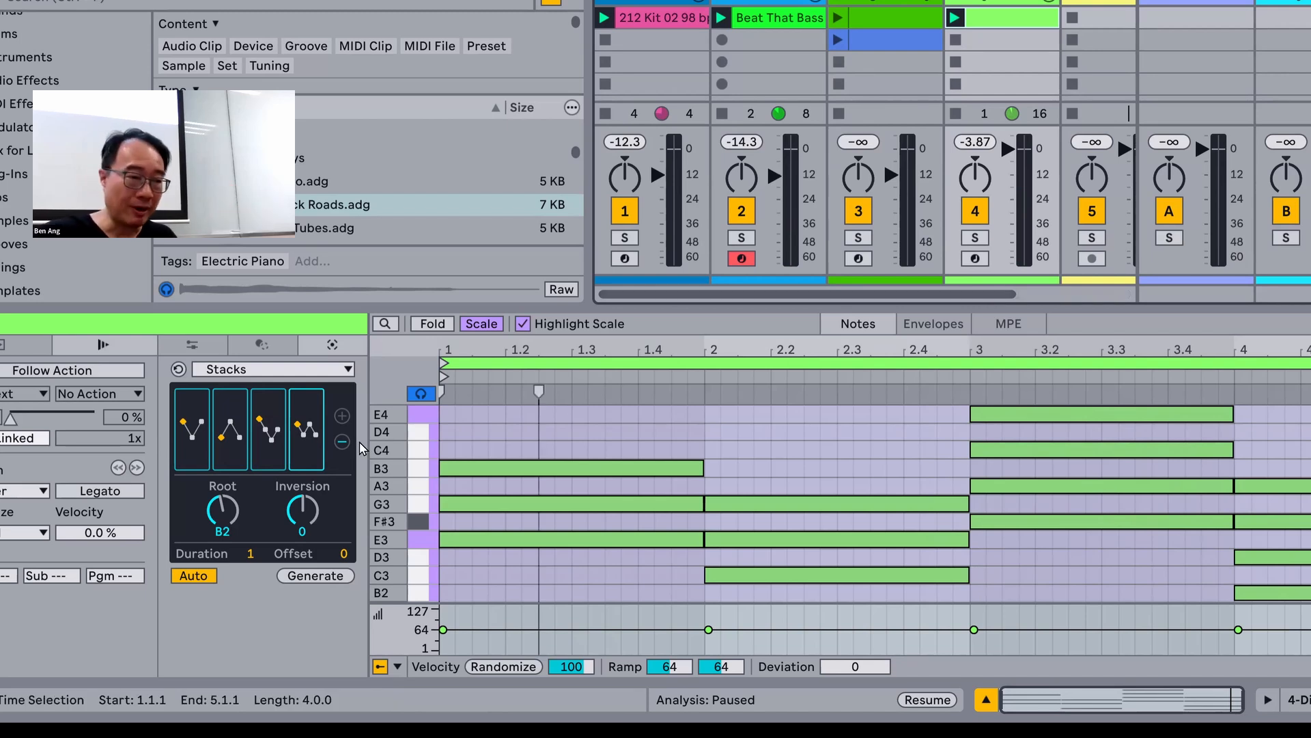
Step: Set the third Stacks chord's inversion to -3, comparing it with -2
{"action": "left_click", "coordinate": [271, 439]}
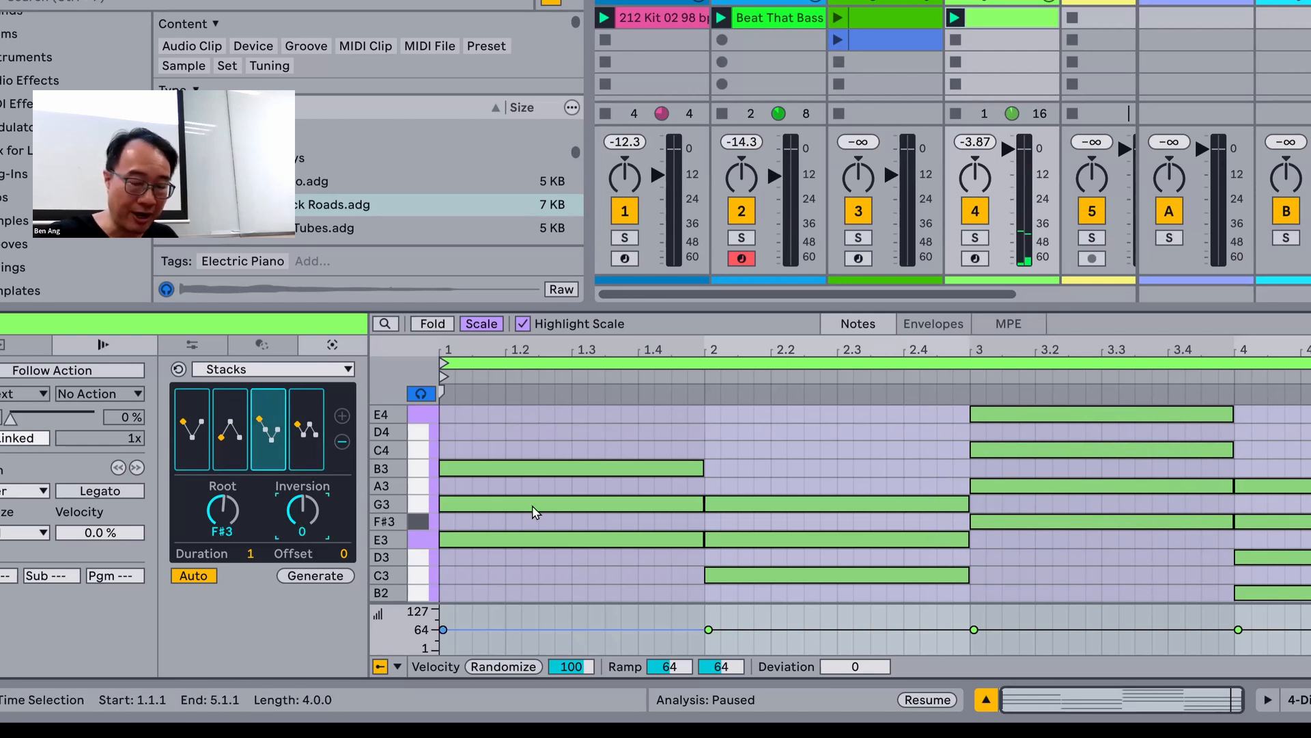
{"action": "key", "text": "Down"}
{"action": "key", "text": "Down"}
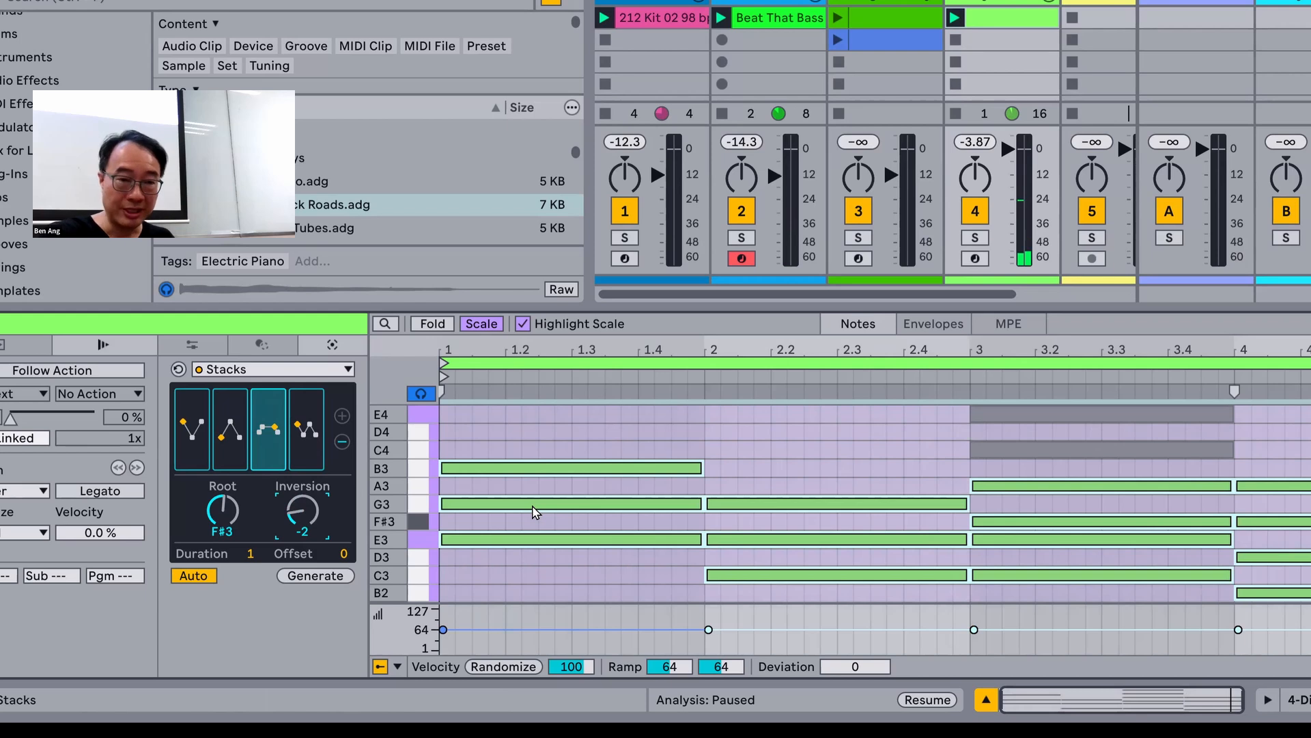
{"action": "key", "text": "Down"}
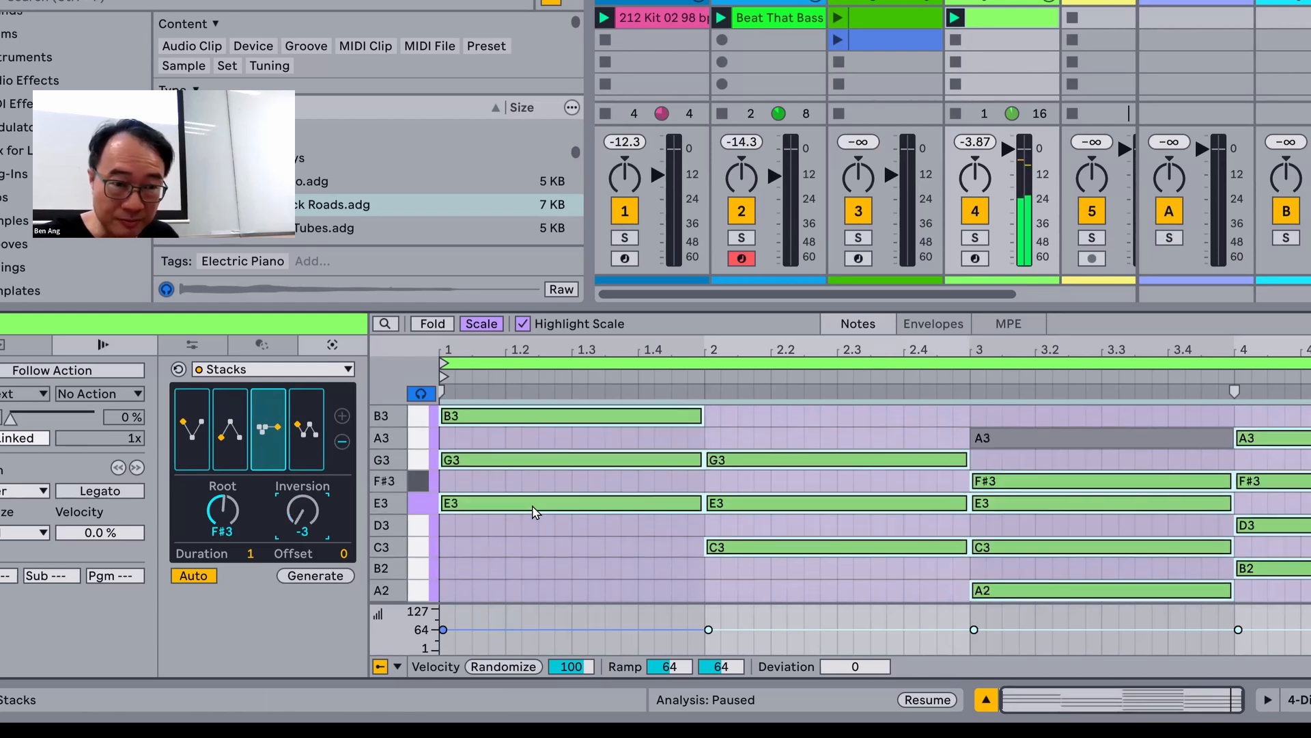
{"action": "key", "text": "Up"}
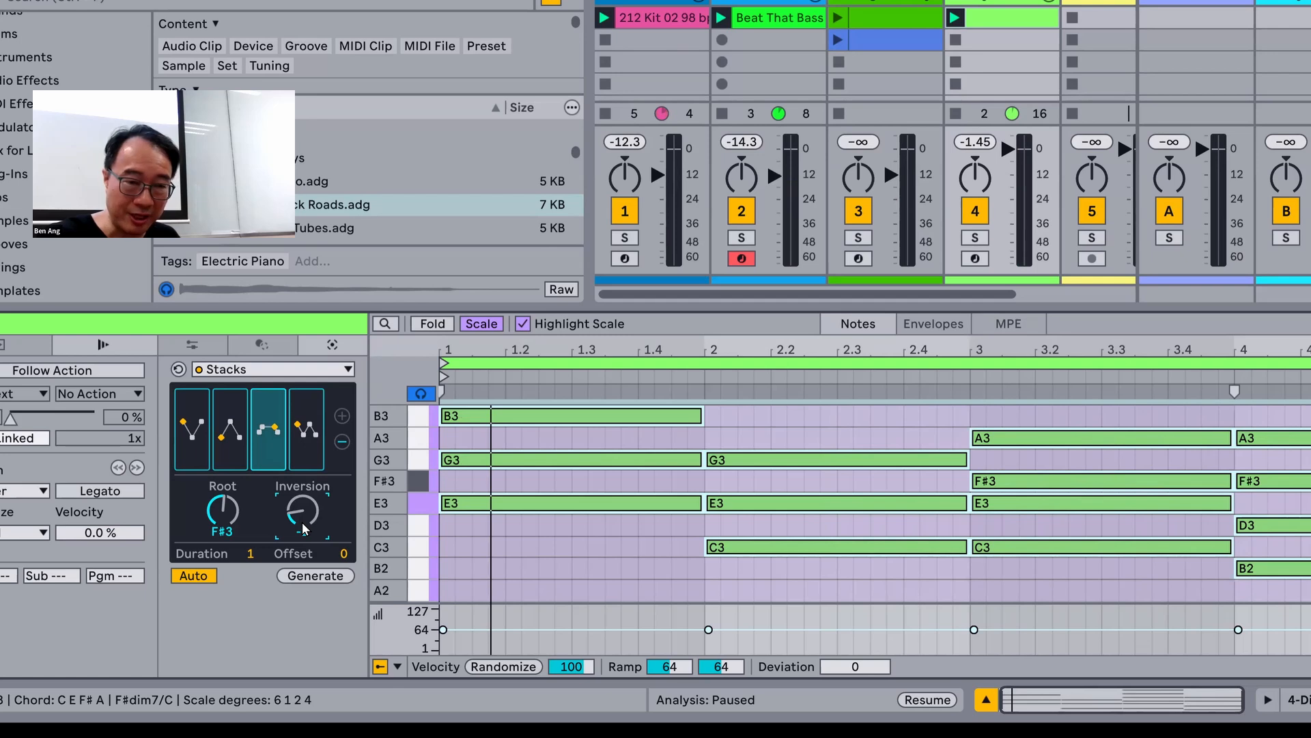
{"action": "scroll", "coordinate": [302, 522], "scroll_direction": "down", "scroll_amount": 1}
{"action": "scroll", "coordinate": [302, 521], "scroll_direction": "up", "scroll_amount": 1}
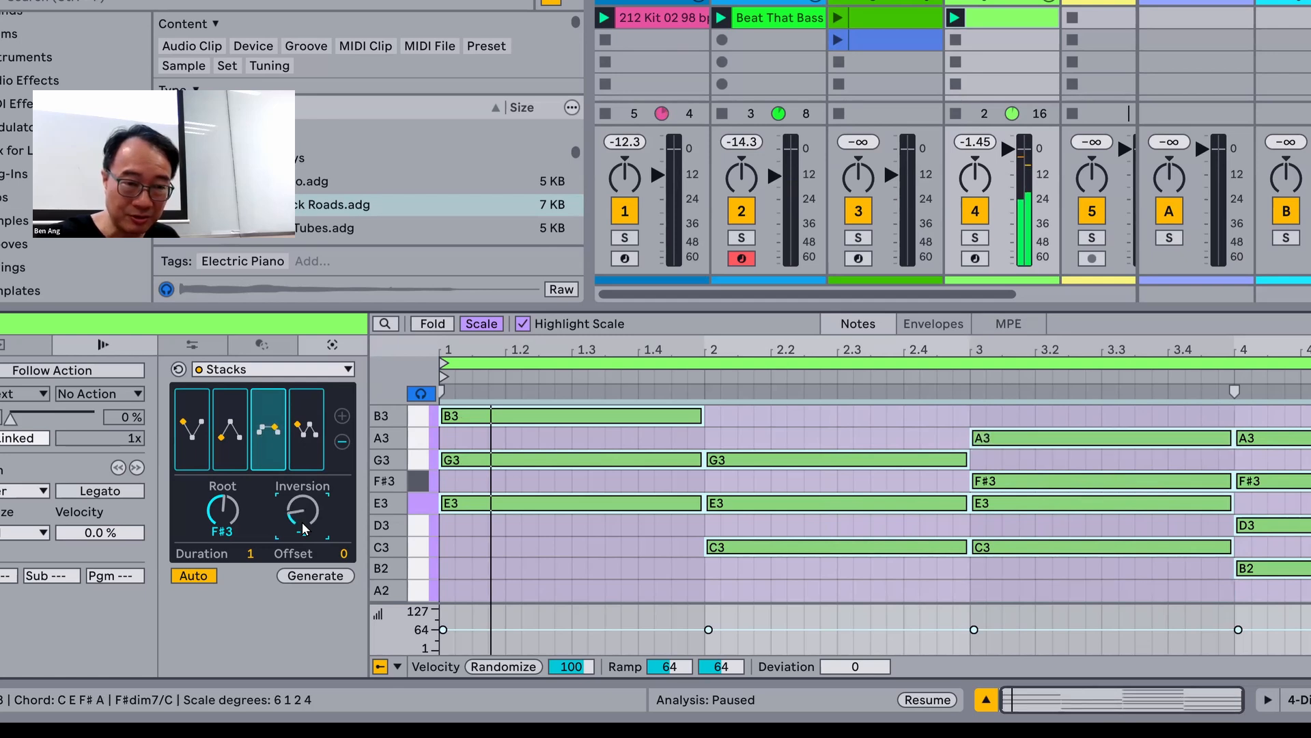
{"action": "scroll", "coordinate": [302, 522], "scroll_direction": "down", "scroll_amount": 1}
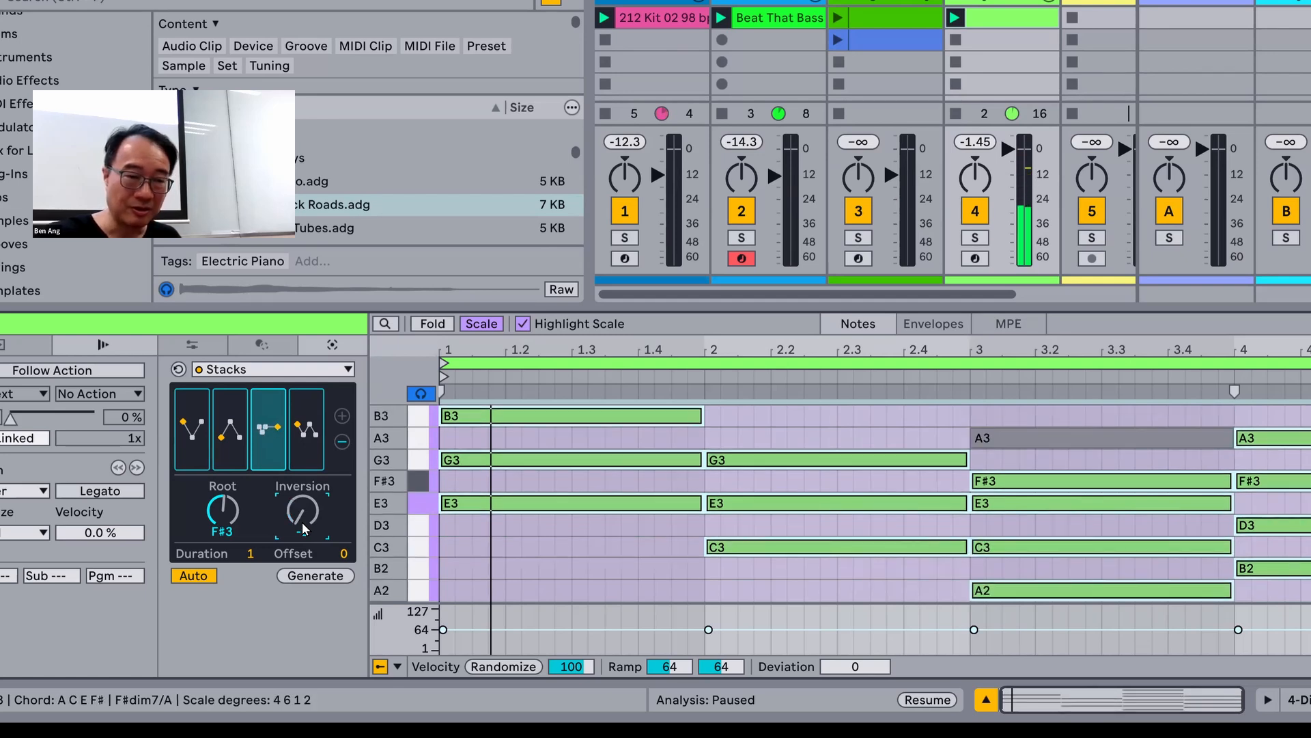
Step: Set the third Stacks chord's inversion to -1, replaying the track 4 clip to compare it with -2
{"action": "scroll", "coordinate": [302, 522], "scroll_direction": "up", "scroll_amount": 1}
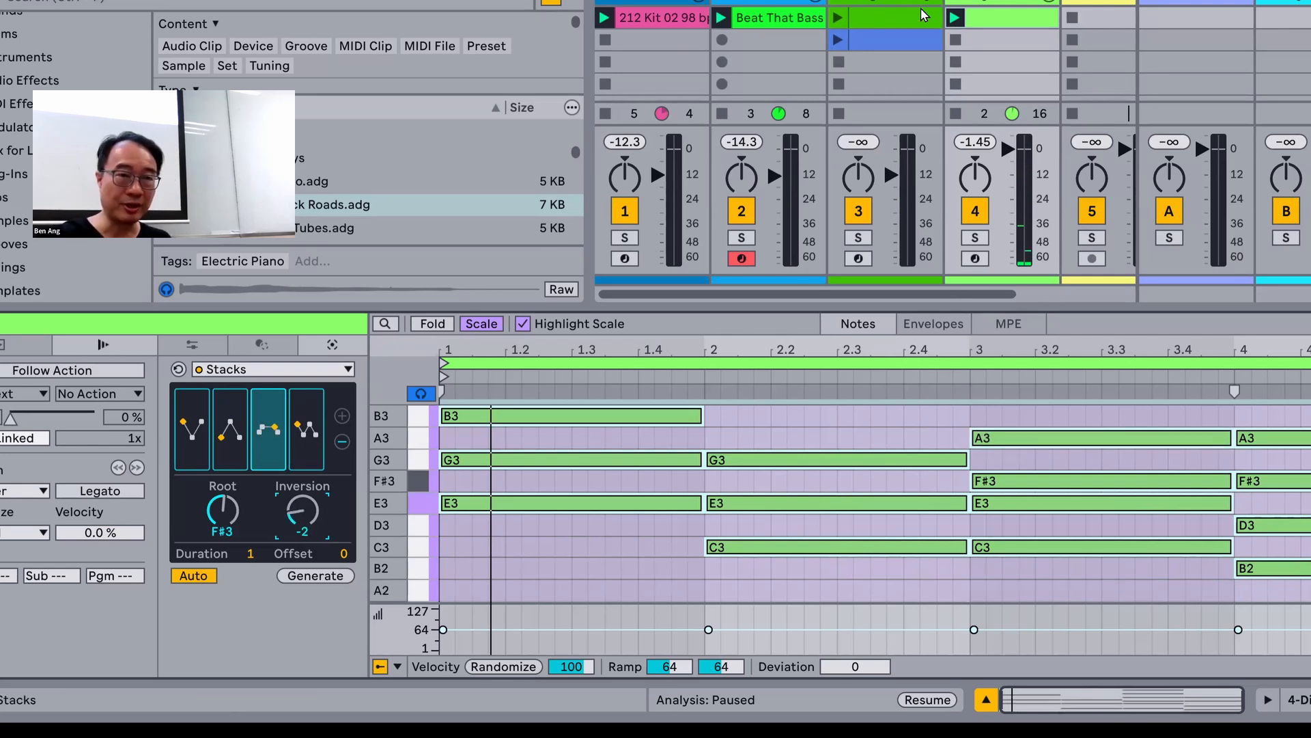
{"action": "left_click", "coordinate": [955, 18]}
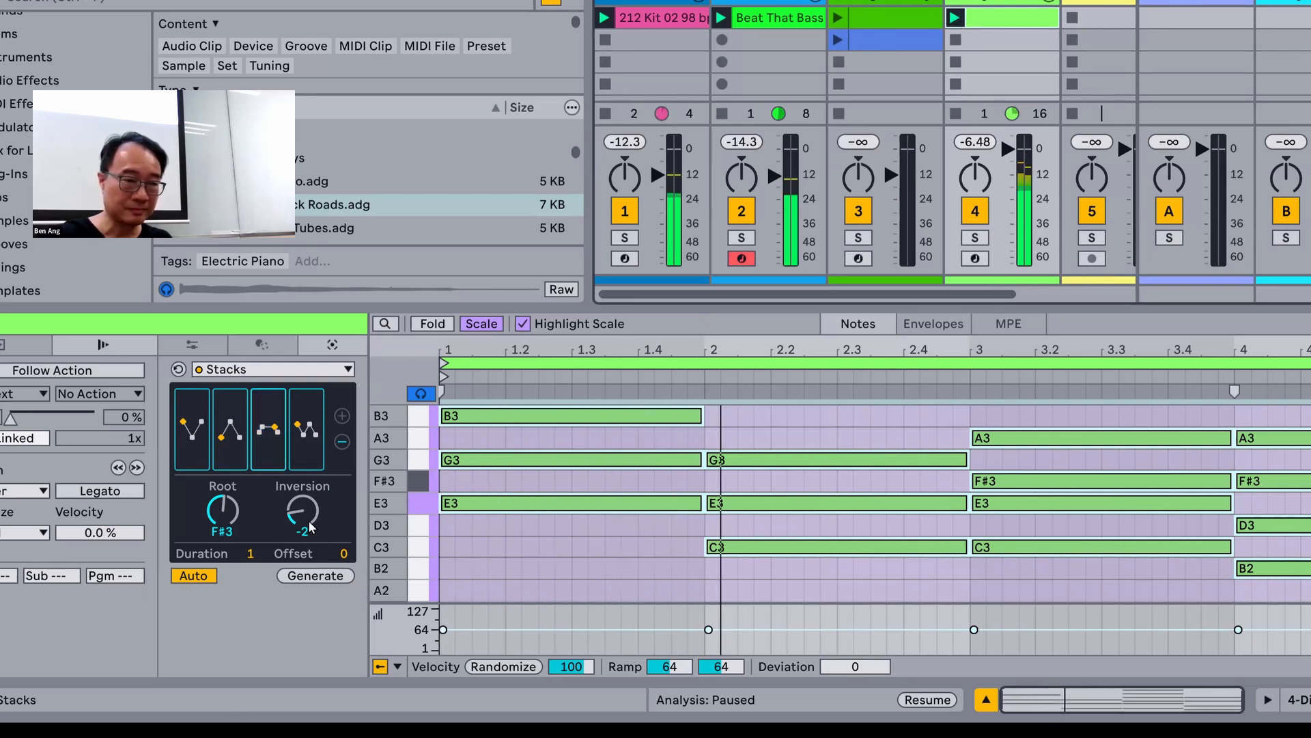
{"action": "scroll", "coordinate": [298, 515], "scroll_direction": "up", "scroll_amount": 1}
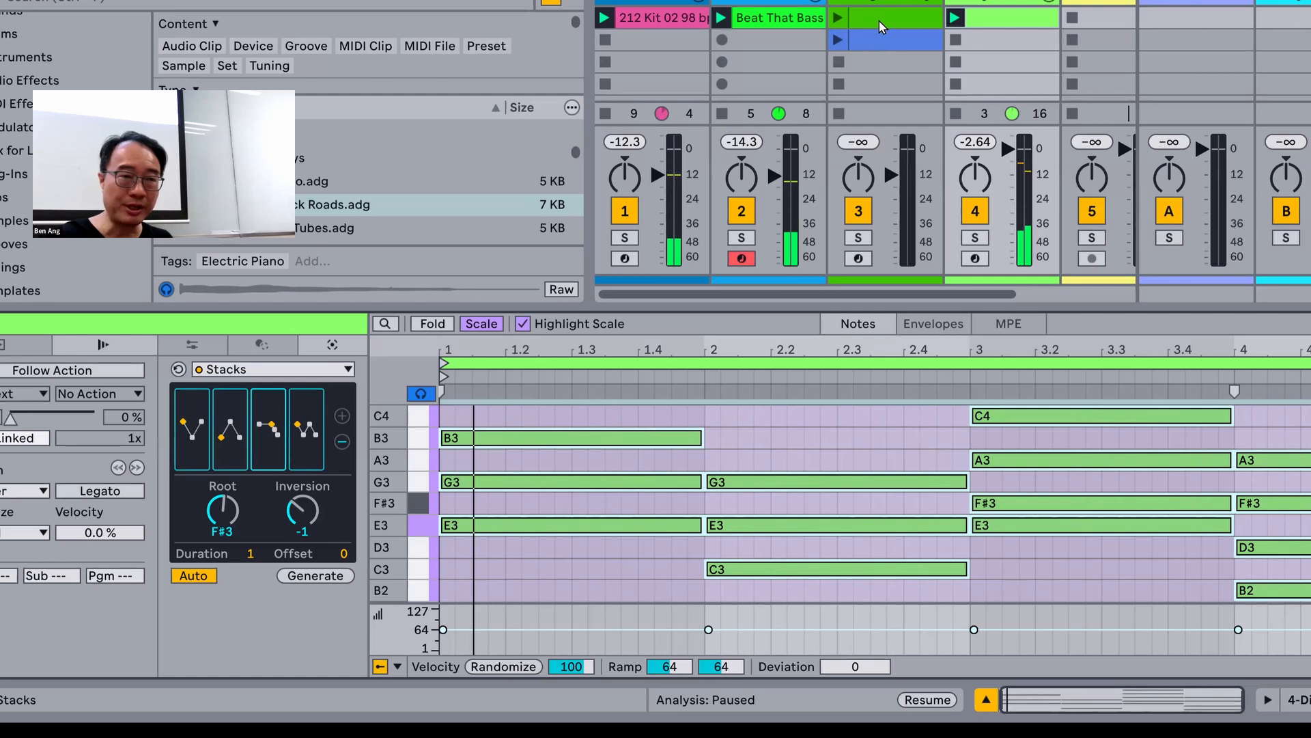
Step: Create a magenta MIDI clip in the third slot of track 3 and extend it to two bars
{"action": "double_click", "coordinate": [884, 62]}
{"action": "right_click", "coordinate": [886, 63]}
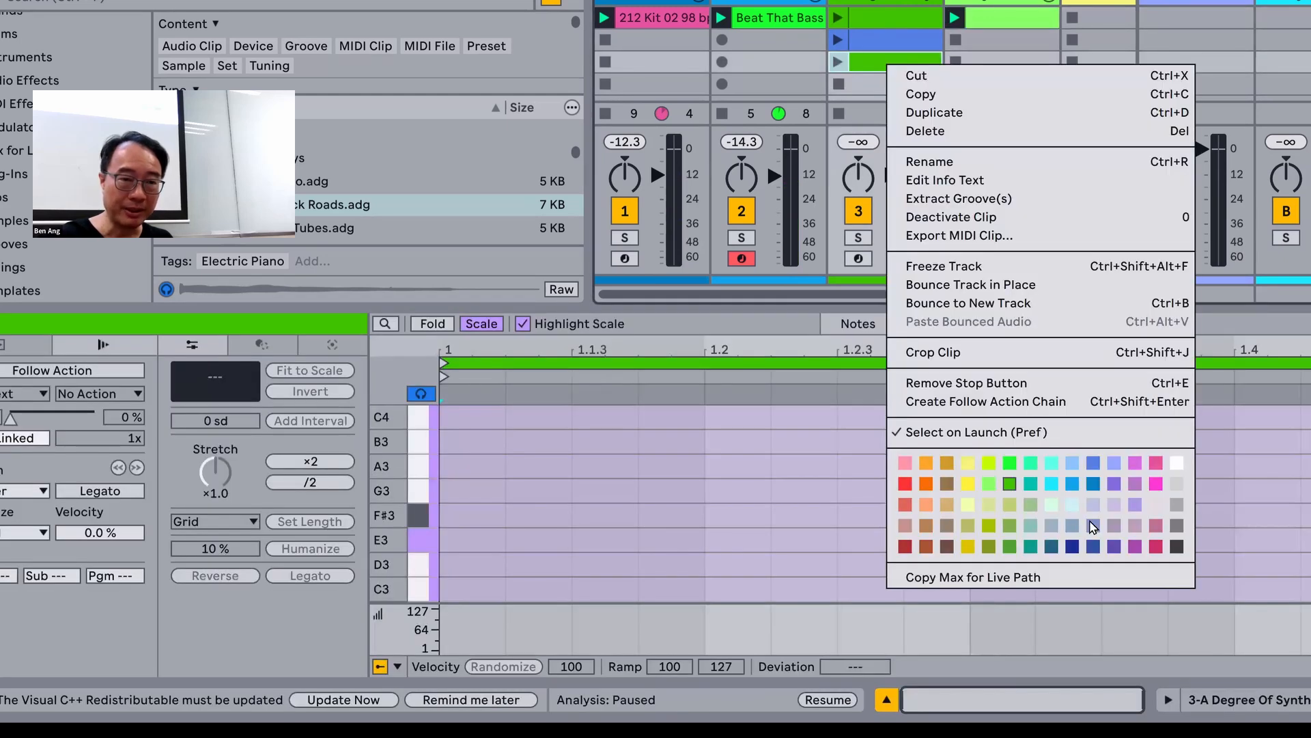
{"action": "left_click", "coordinate": [1136, 464]}
{"action": "left_click", "coordinate": [317, 464]}
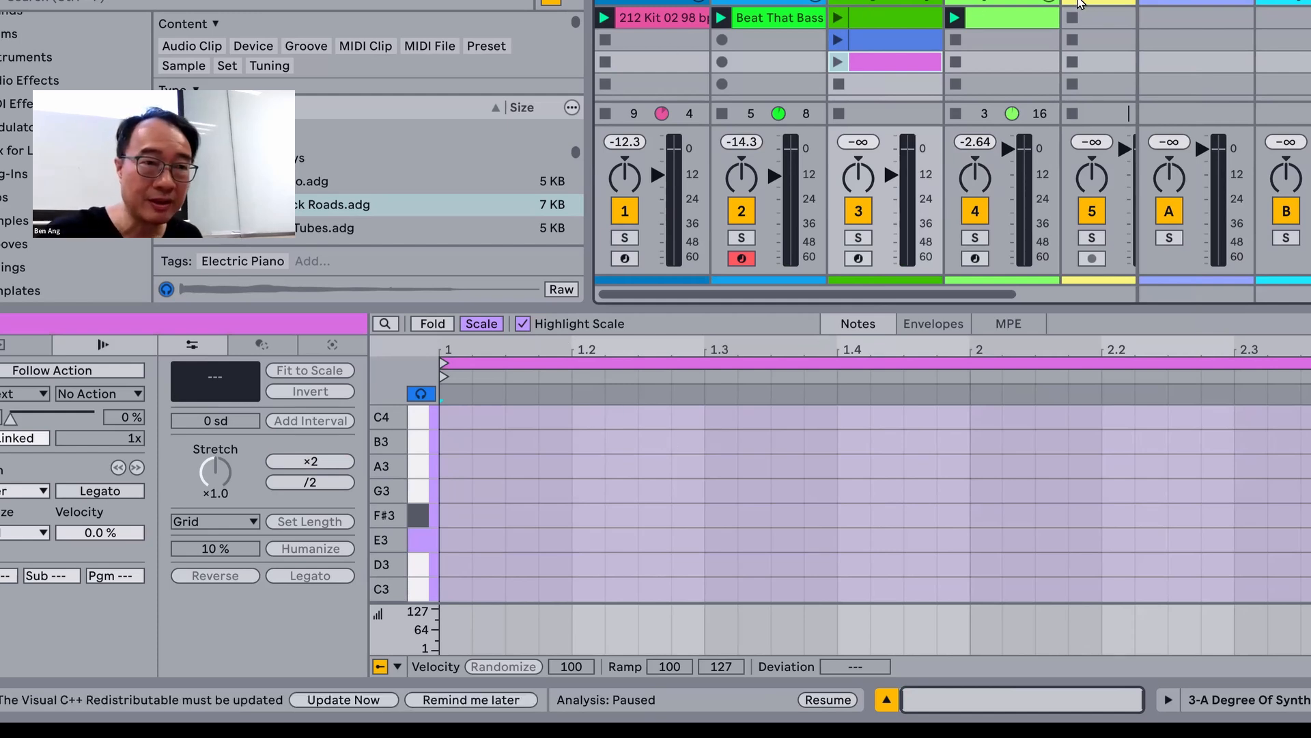
{"action": "left_click", "coordinate": [25, 345]}
Step: Draw a two-bar melody of short notes between E3 and D4 in the new track 3 clip and launch it with the chords
{"action": "left_click_drag", "start_coordinate": [555, 417], "coordinate": [689, 443]}
{"action": "left_click_drag", "start_coordinate": [753, 516], "coordinate": [867, 483]}
{"action": "mouse_move", "coordinate": [919, 442]}
{"action": "left_mouse_down"}
{"action": "mouse_move", "coordinate": [984, 446]}
{"action": "mouse_move", "coordinate": [1055, 516]}
{"action": "left_mouse_up"}
{"action": "left_click_drag", "start_coordinate": [1218, 490], "coordinate": [1250, 441]}
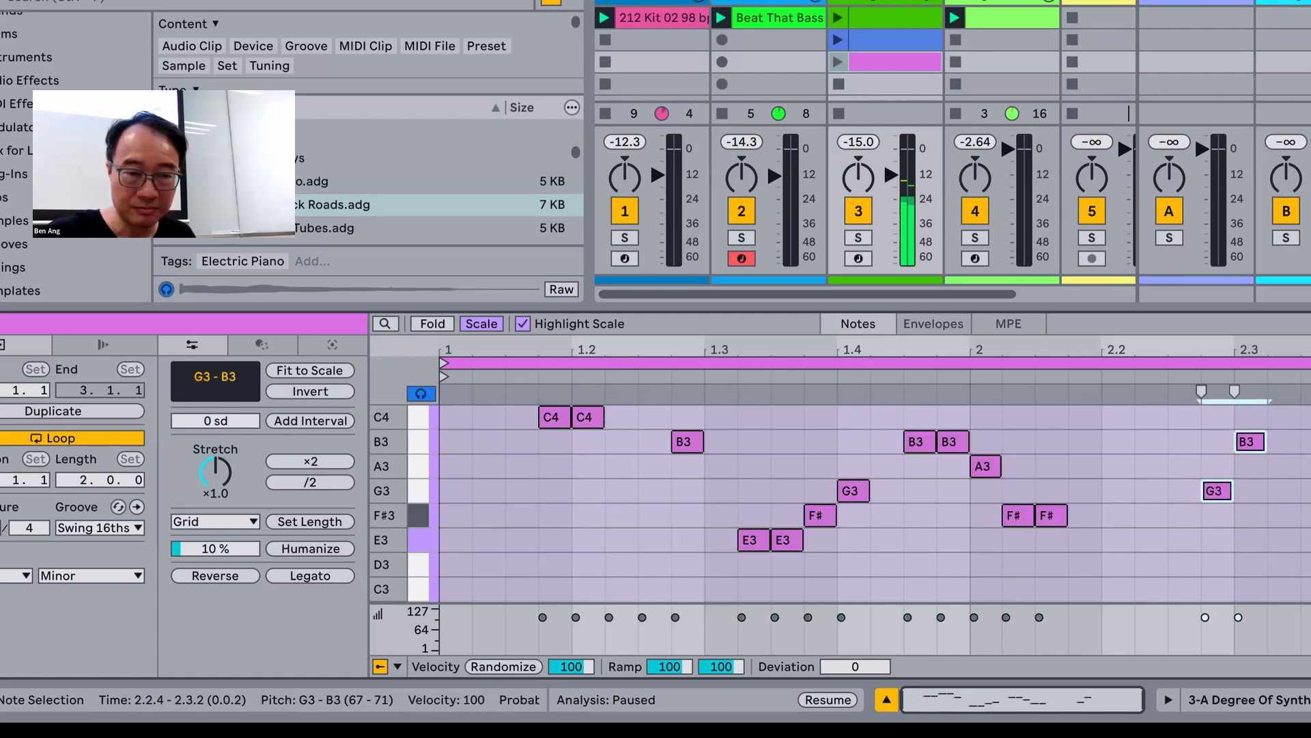
{"action": "key", "text": "ctrl+a"}
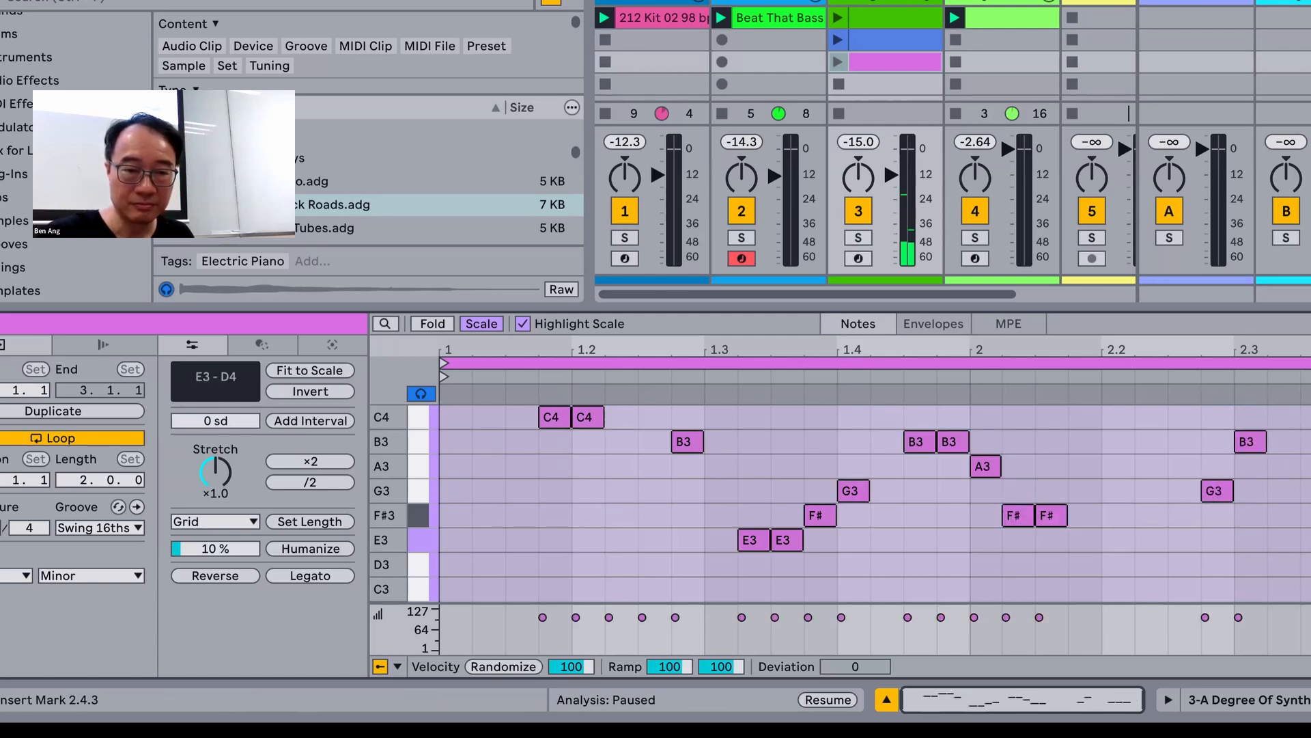
{"action": "left_click", "coordinate": [1310, 539]}
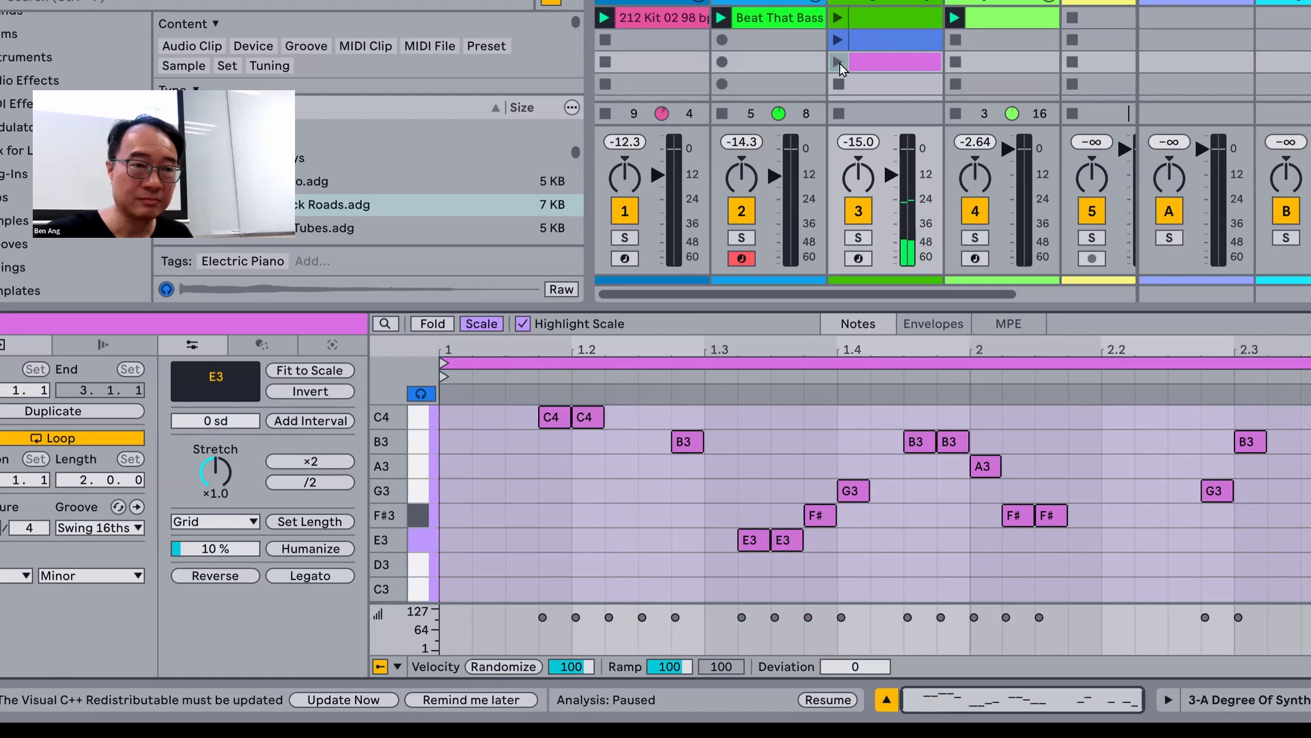
{"action": "left_click", "coordinate": [838, 62]}
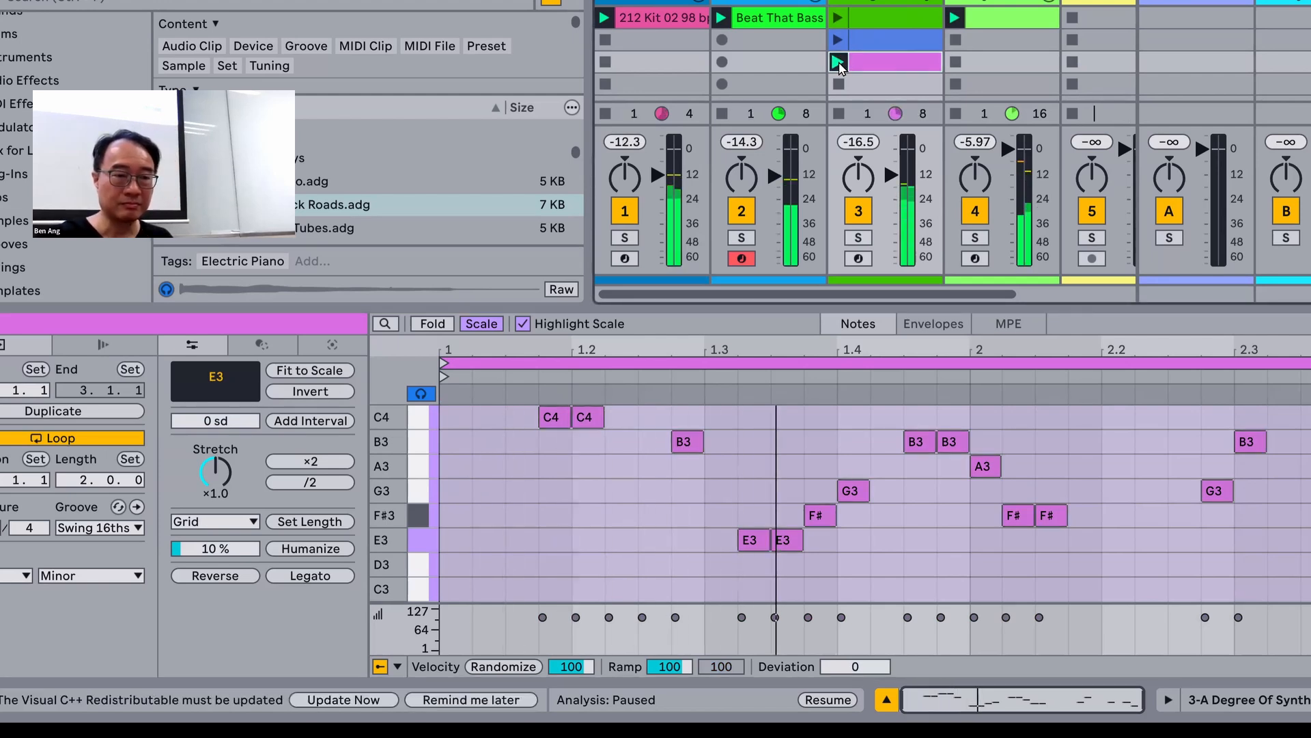